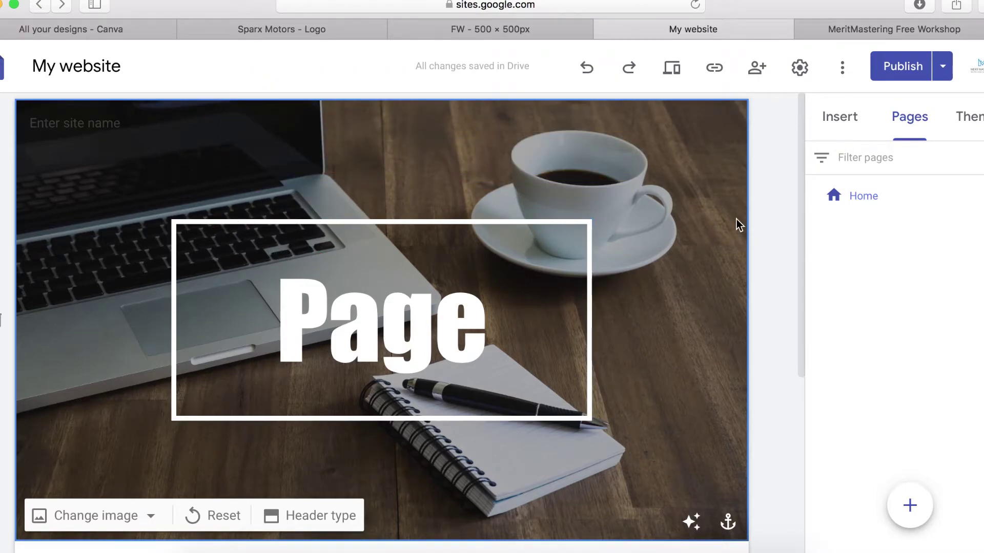
Reveal the New page and New link choices on the floating + button in the Pages panel
{"action": "mouse_move", "coordinate": [910, 508]}
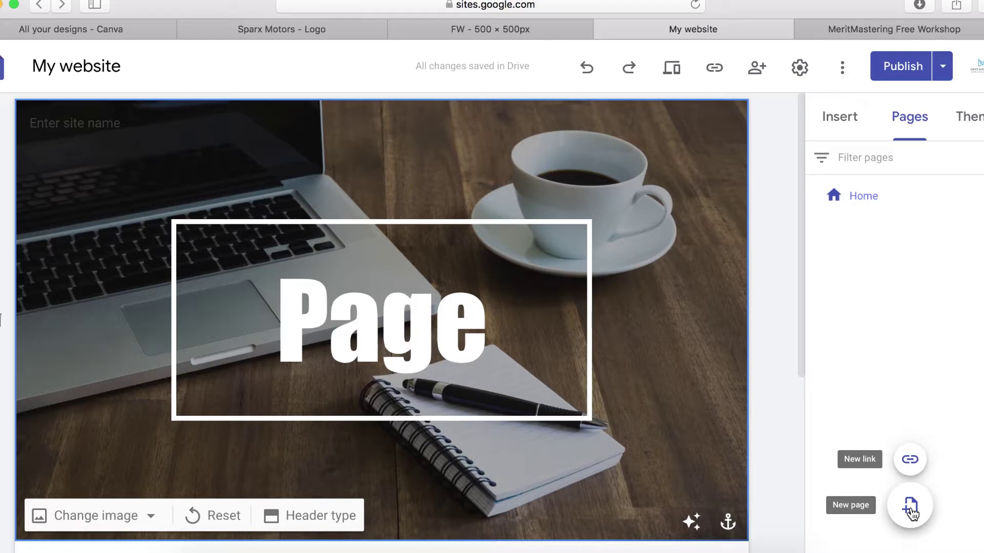
Create a new page named 'Contact', accepting the spelling-corrected name
{"action": "left_click", "coordinate": [911, 512]}
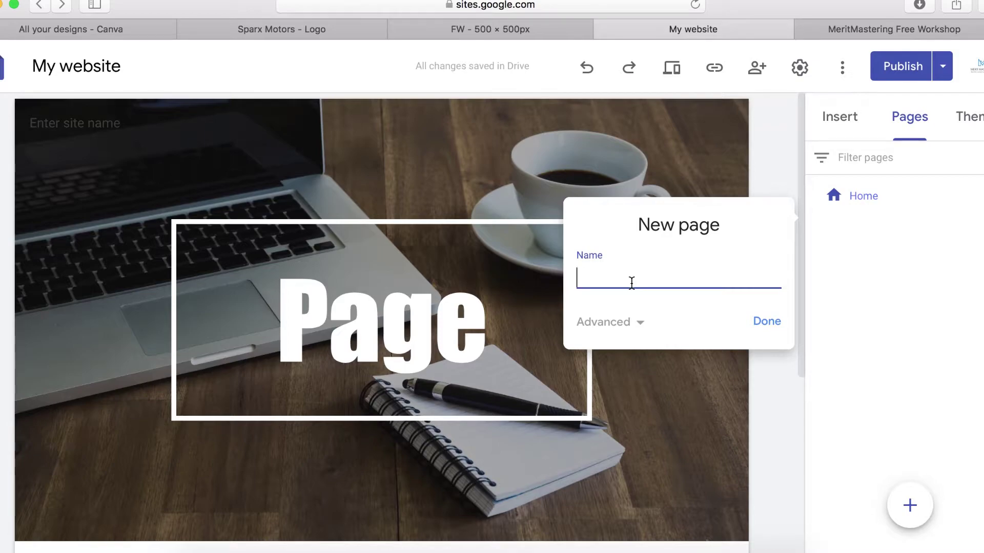
{"action": "type", "text": "Contact"}
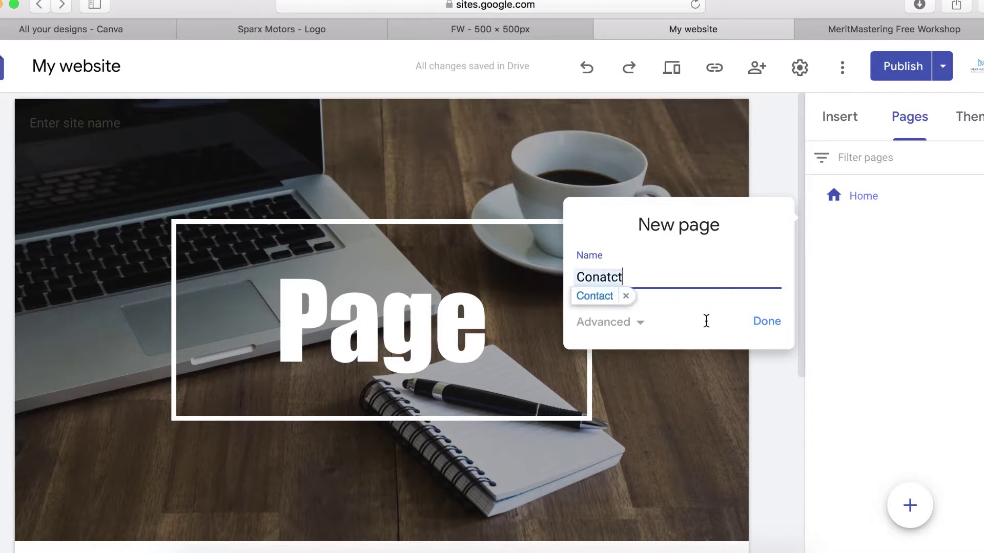
{"action": "left_click", "coordinate": [703, 322]}
{"action": "left_click", "coordinate": [764, 323]}
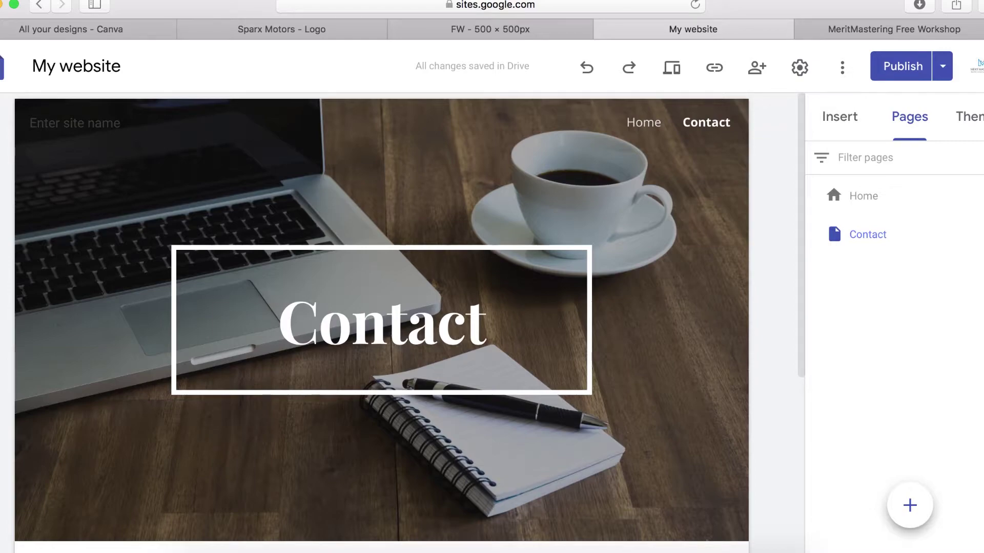
Hide Contact from navigation, restore it, and reopen Contact's page options
{"action": "left_click", "coordinate": [977, 234]}
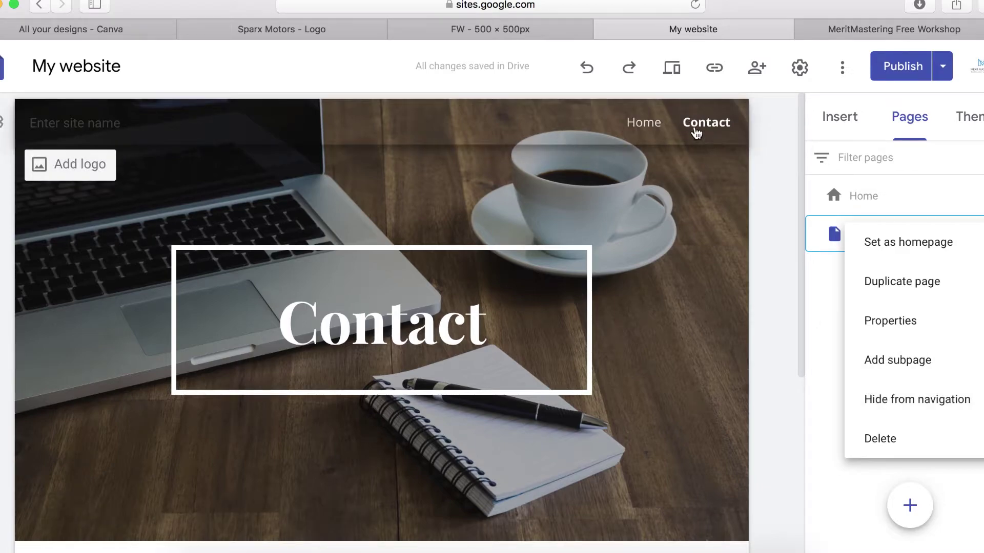
{"action": "left_click", "coordinate": [901, 408]}
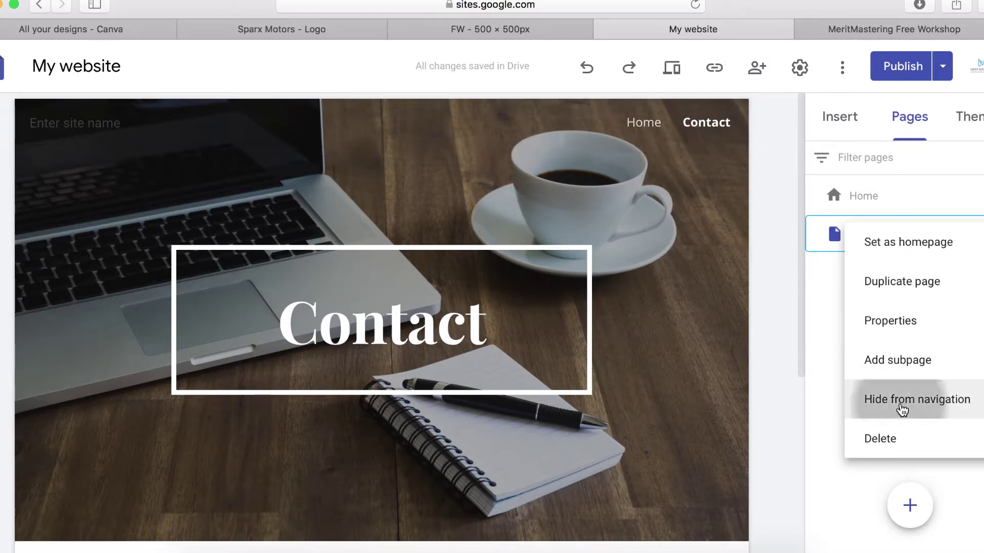
{"action": "left_click", "coordinate": [976, 234]}
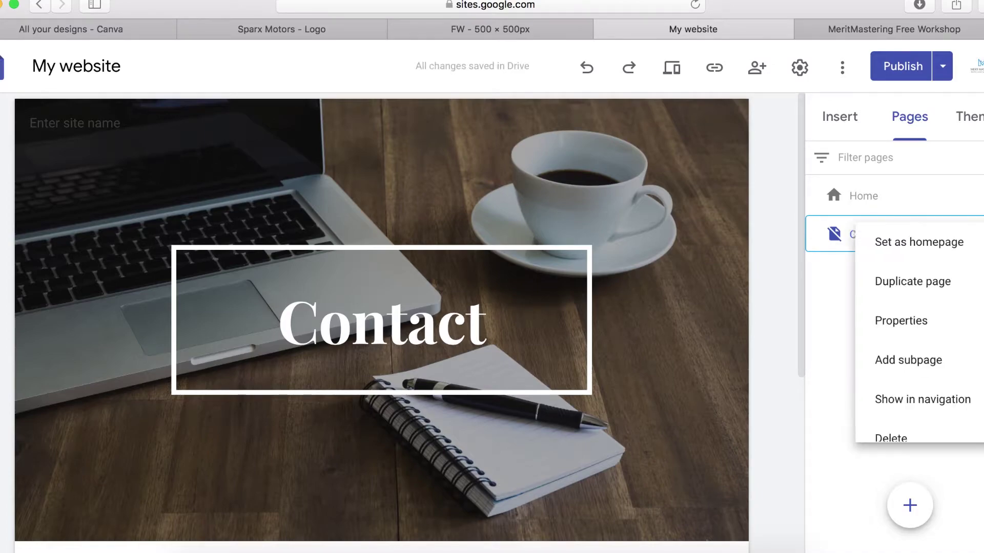
{"action": "left_click", "coordinate": [896, 411]}
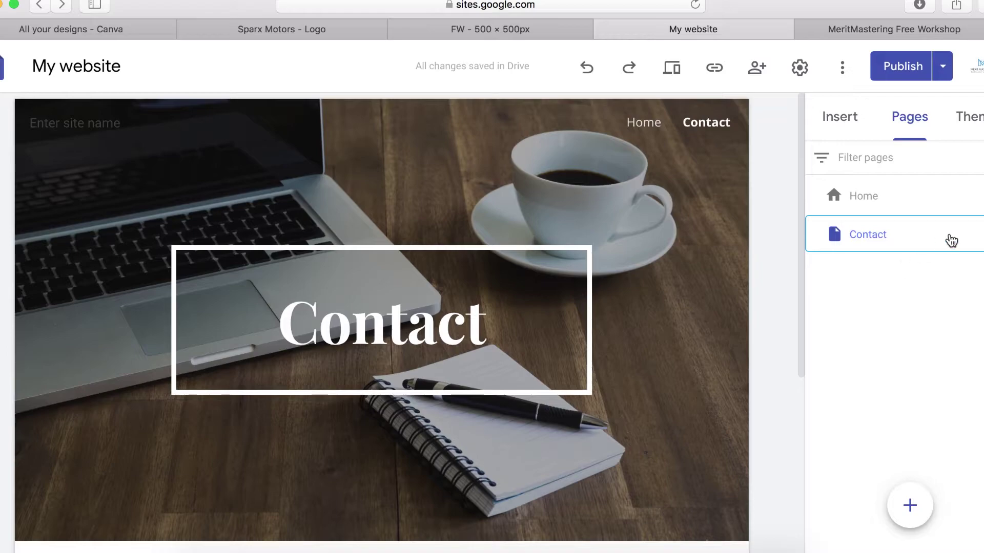
{"action": "left_click", "coordinate": [976, 234]}
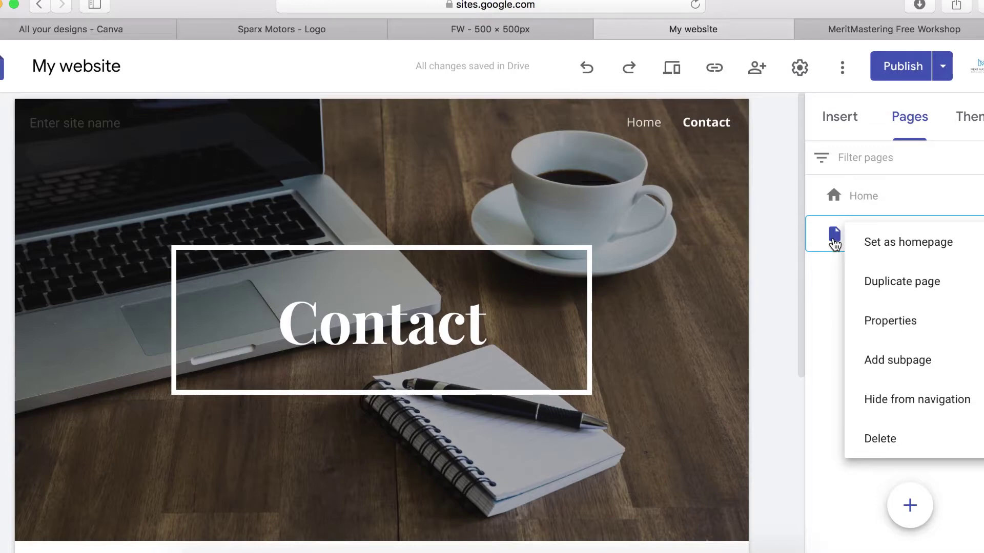
Add an 'About' subpage under Contact, then return to the Contact page
{"action": "left_click", "coordinate": [894, 370]}
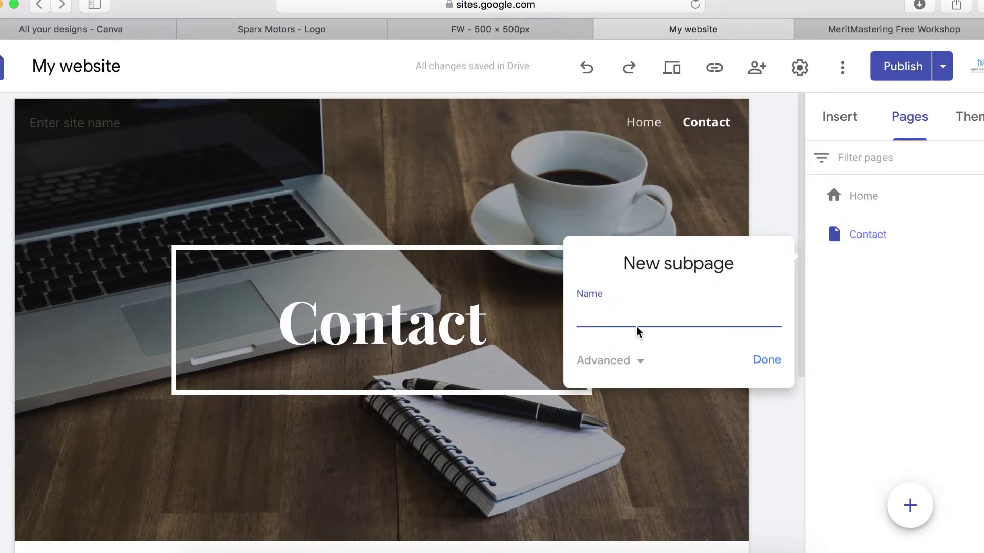
{"action": "type", "text": "About"}
{"action": "left_click", "coordinate": [771, 364]}
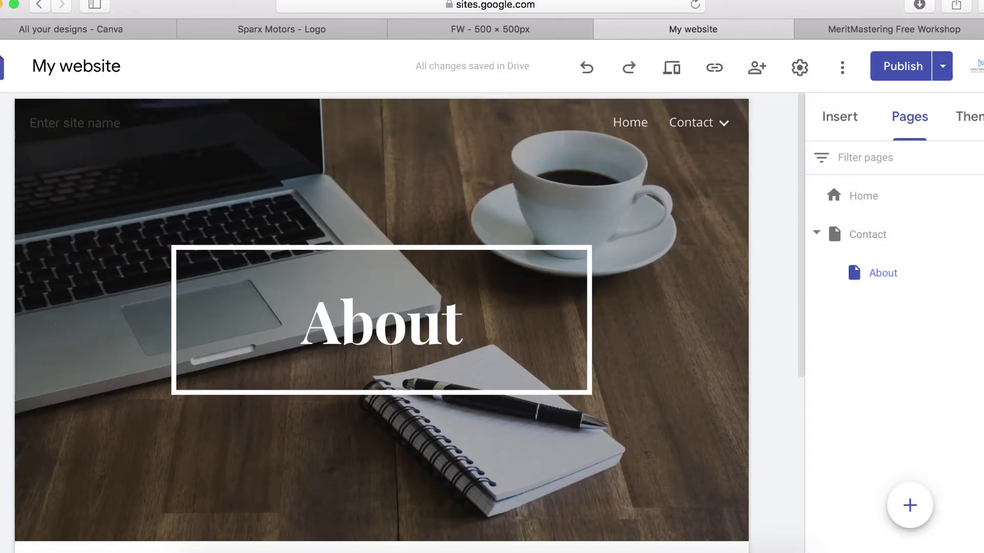
{"action": "mouse_move", "coordinate": [726, 125]}
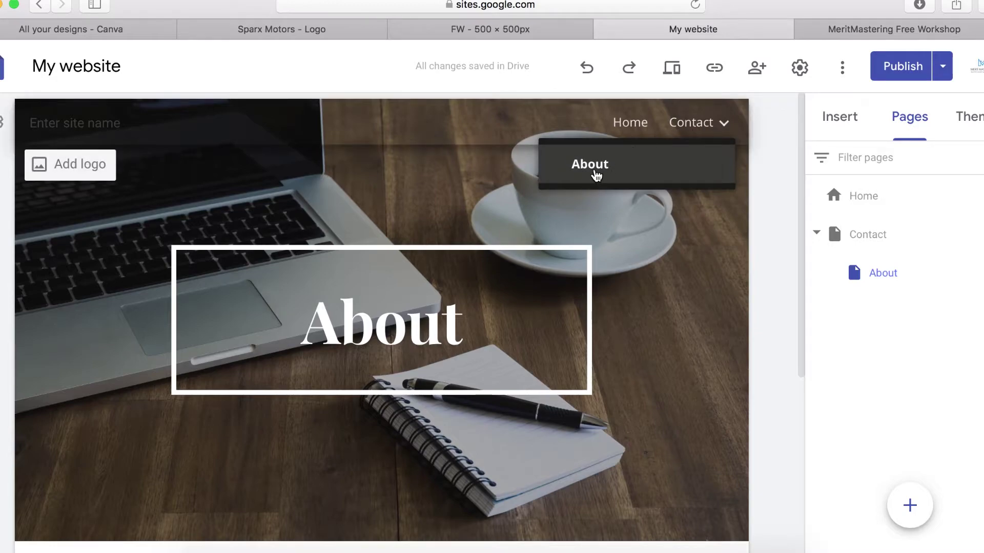
{"action": "left_click", "coordinate": [867, 234]}
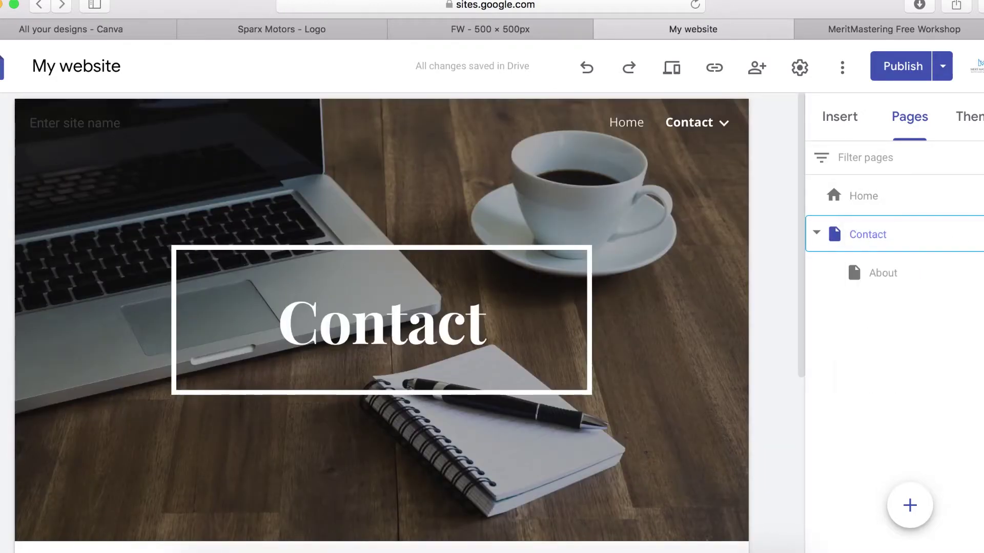
Duplicate the Contact page and rename the copy from 'Copy of Contact' to 'Sevice'
{"action": "left_click", "coordinate": [978, 234]}
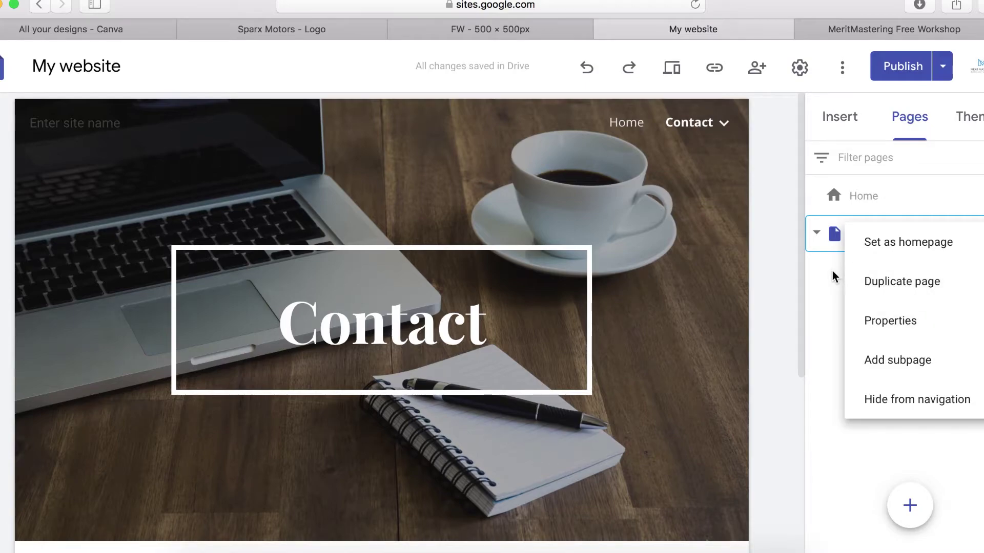
{"action": "left_click", "coordinate": [792, 377]}
{"action": "scroll", "coordinate": [611, 400], "scroll_direction": "down", "scroll_amount": 5}
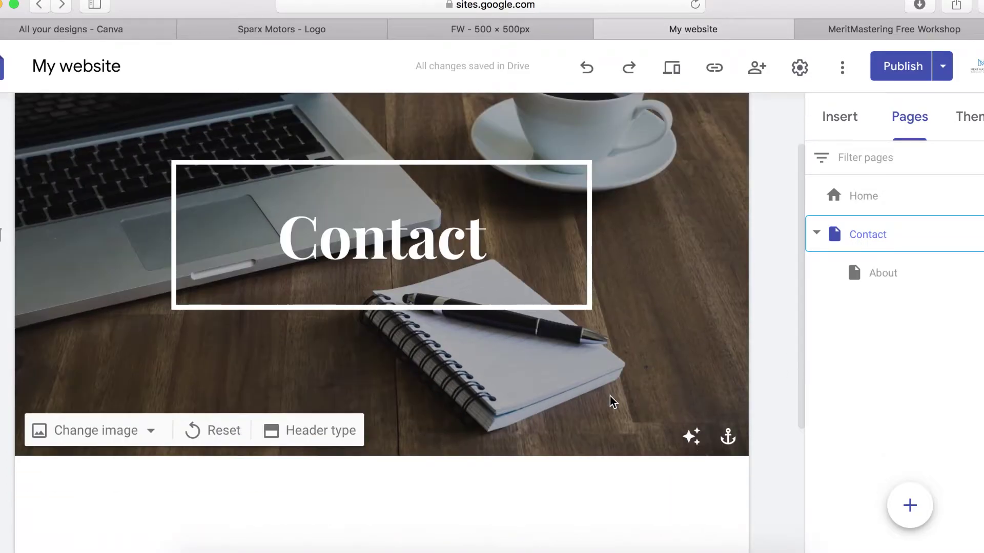
{"action": "scroll", "coordinate": [611, 400], "scroll_direction": "up", "scroll_amount": 4}
{"action": "left_click", "coordinate": [974, 234]}
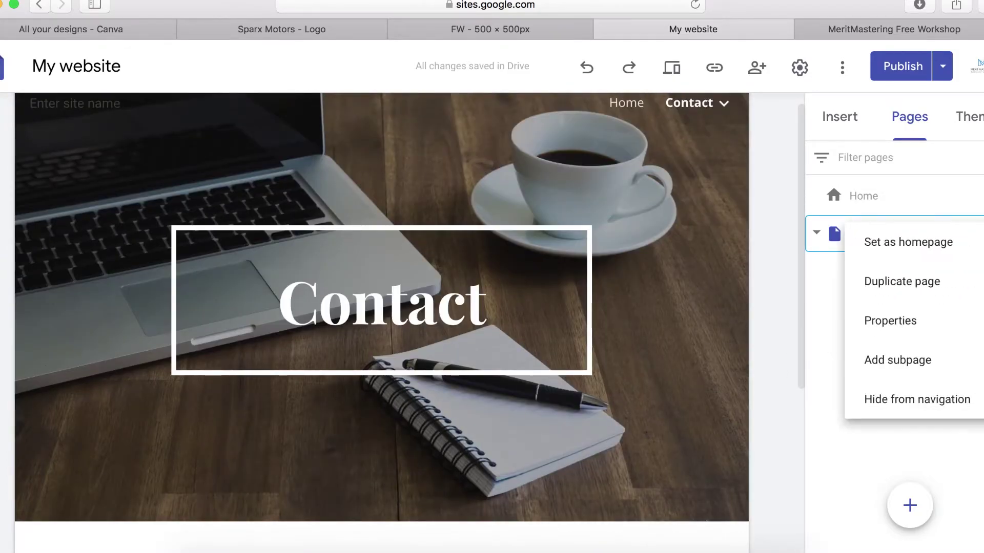
{"action": "left_click", "coordinate": [870, 285]}
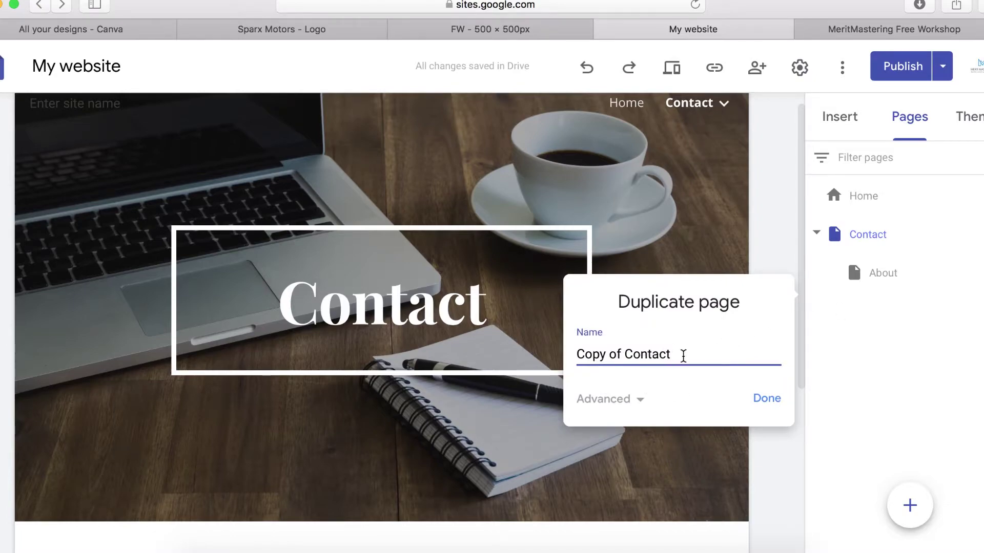
{"action": "left_click_drag", "start_coordinate": [683, 353], "coordinate": [577, 352]}
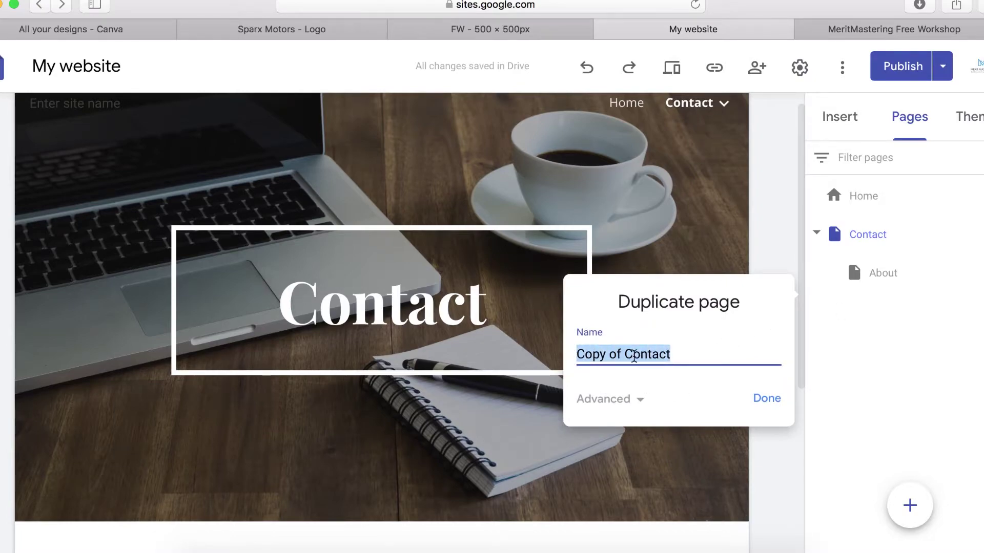
{"action": "left_click", "coordinate": [634, 356]}
{"action": "double_click", "coordinate": [650, 359]}
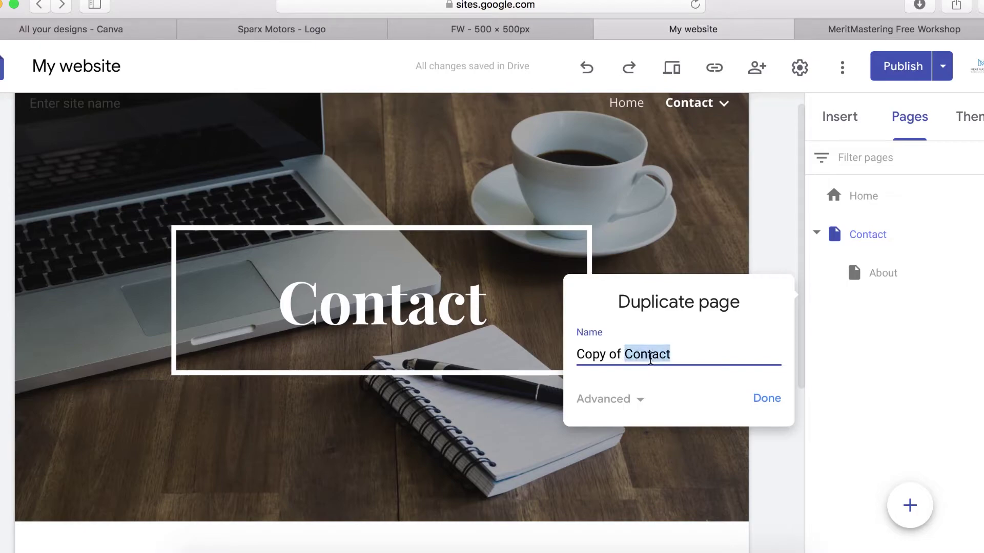
{"action": "triple_click", "coordinate": [651, 359]}
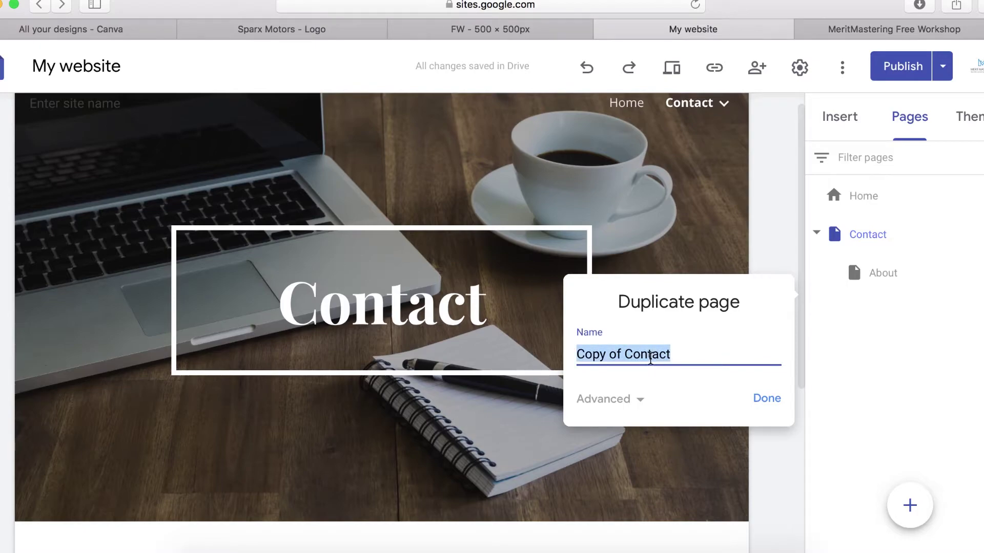
{"action": "type", "text": "Se"}
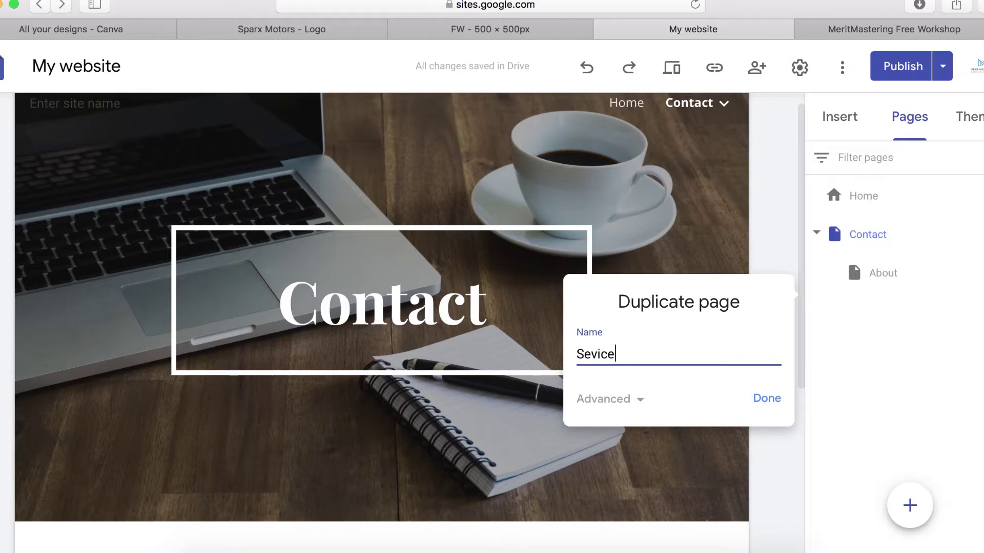
{"action": "type", "text": "vice"}
{"action": "left_click", "coordinate": [767, 398]}
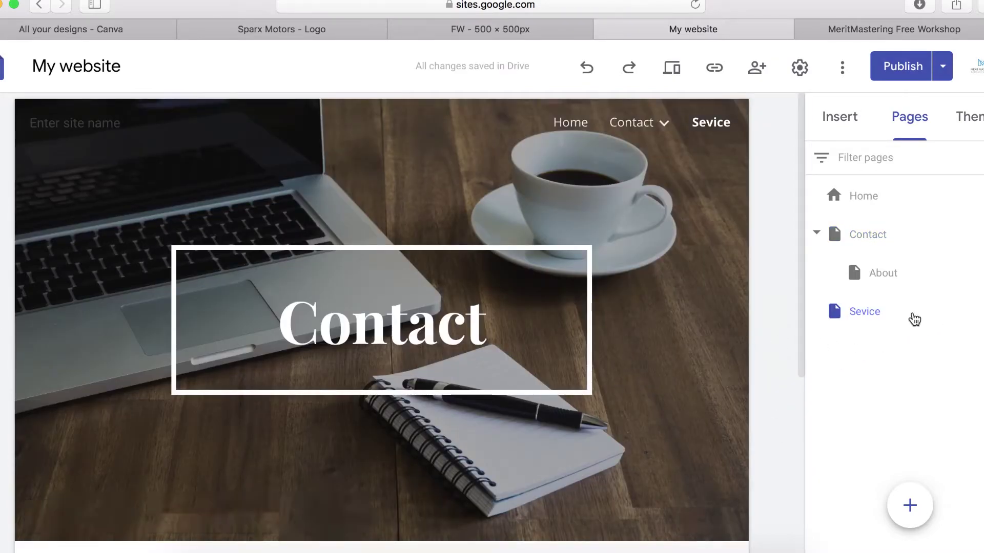
Scroll through the Contact page, then show the three-dot options beside Contact in the Pages panel
{"action": "scroll", "coordinate": [638, 384], "scroll_direction": "down", "scroll_amount": 5}
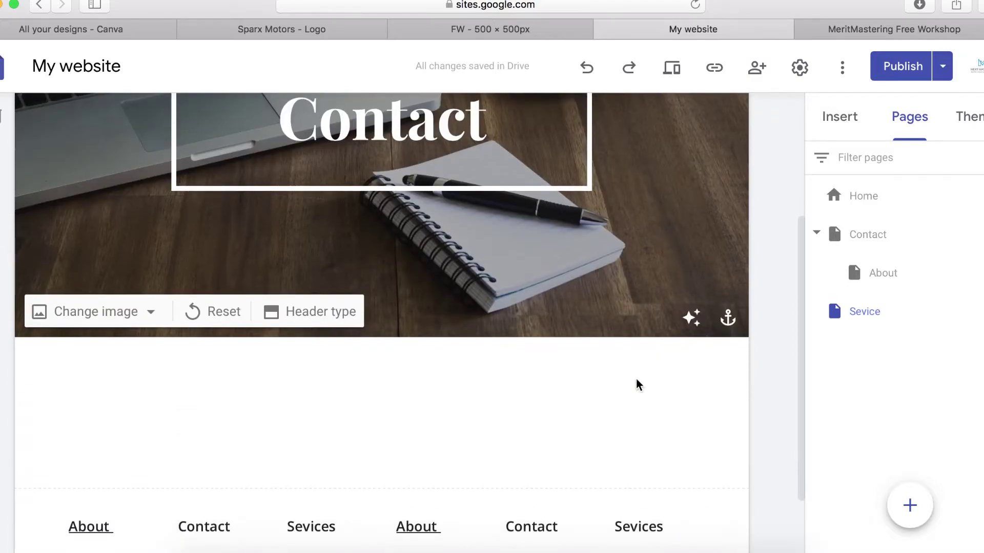
{"action": "scroll", "coordinate": [639, 384], "scroll_direction": "up", "scroll_amount": 4}
{"action": "scroll", "coordinate": [639, 385], "scroll_direction": "up", "scroll_amount": 1}
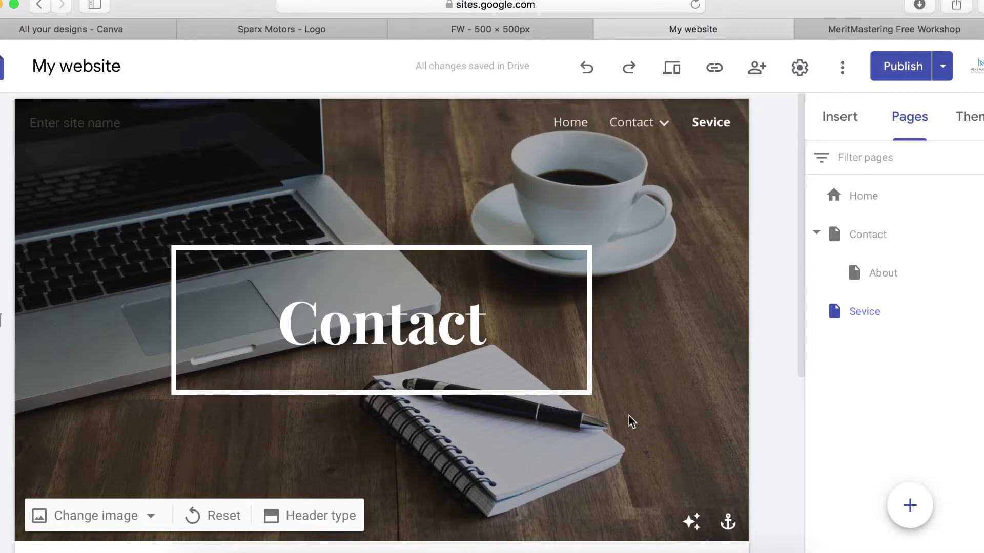
{"action": "scroll", "coordinate": [632, 421], "scroll_direction": "down", "scroll_amount": 5}
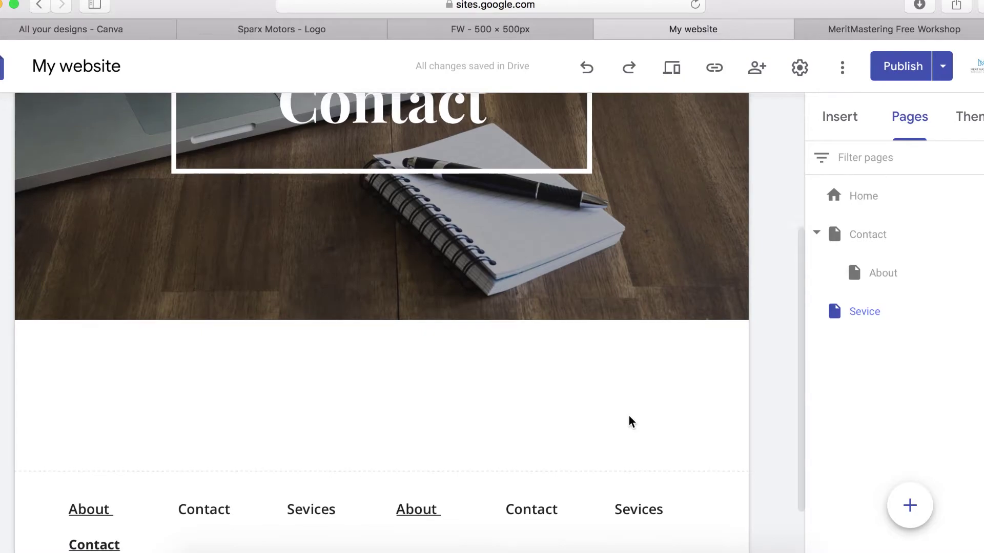
{"action": "scroll", "coordinate": [632, 422], "scroll_direction": "up", "scroll_amount": 5}
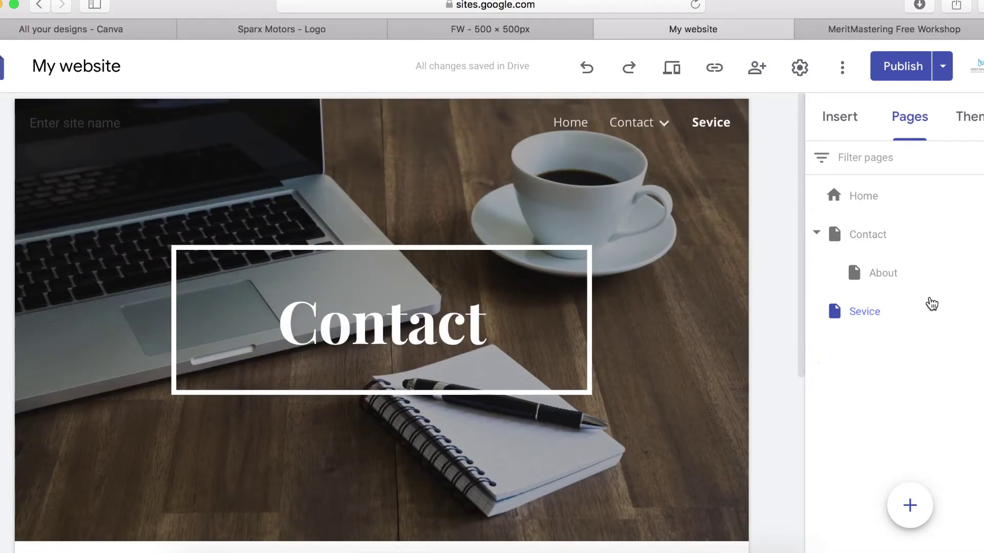
{"action": "left_click", "coordinate": [978, 234]}
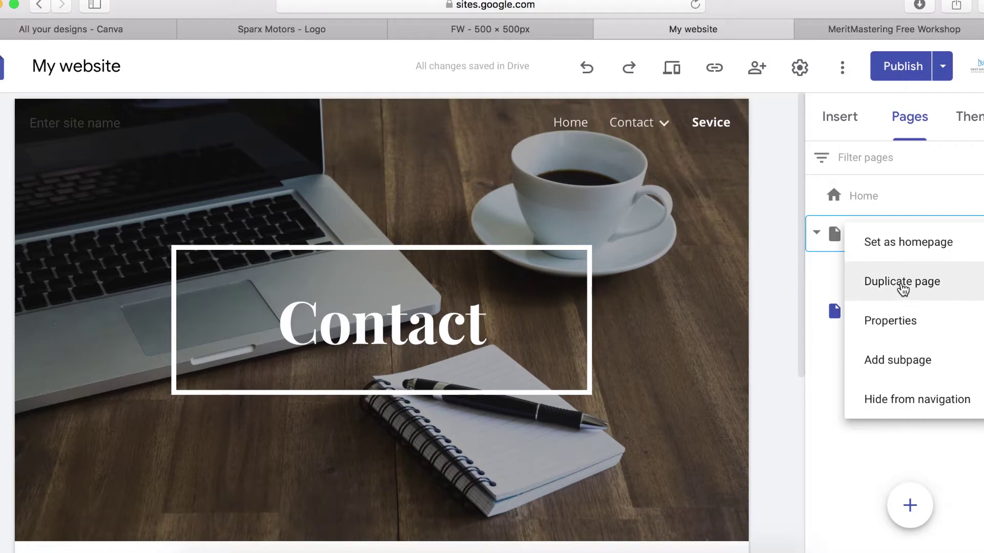
Give the Contact page the custom path 'conact-us' under Advanced properties, then reshow its options
{"action": "left_click", "coordinate": [901, 332]}
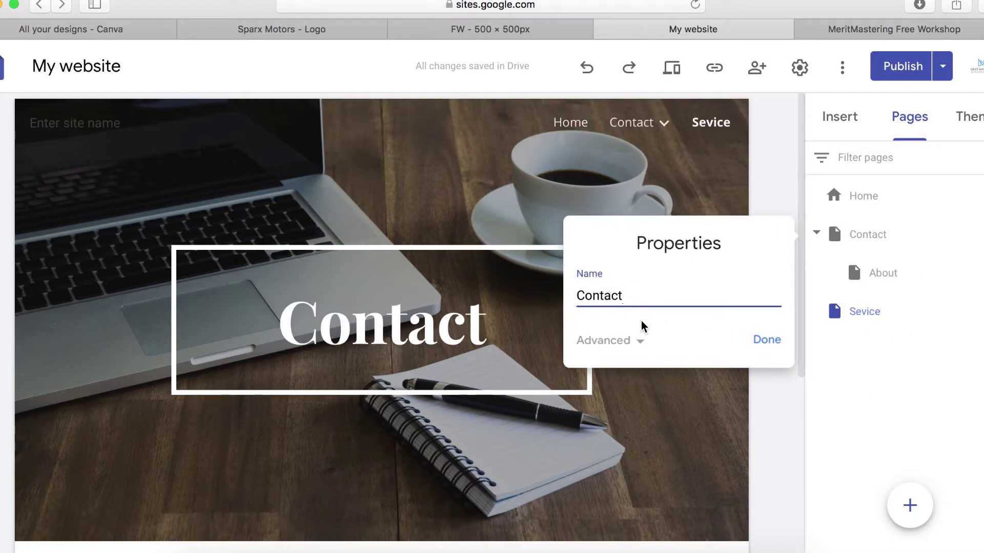
{"action": "left_click_drag", "start_coordinate": [635, 296], "coordinate": [578, 297]}
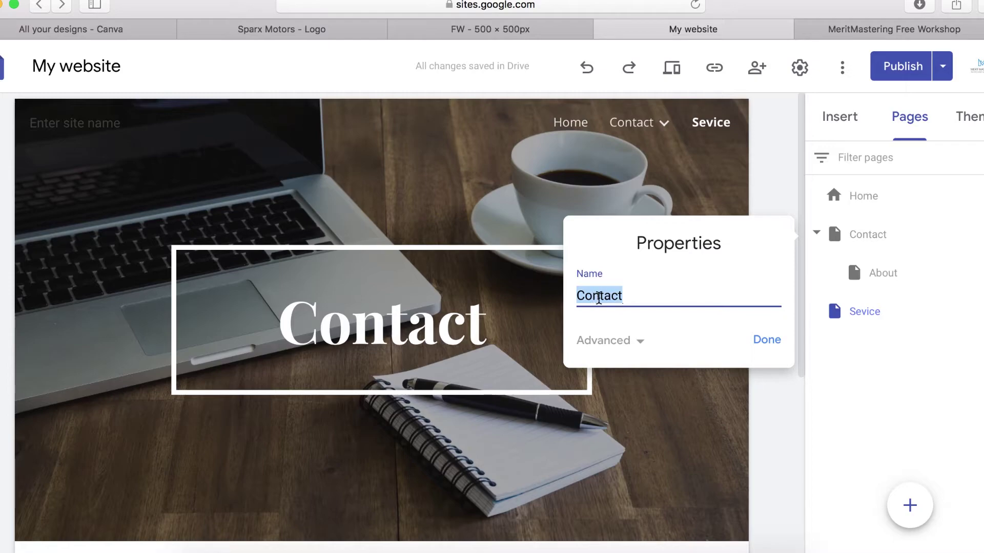
{"action": "left_click", "coordinate": [618, 296]}
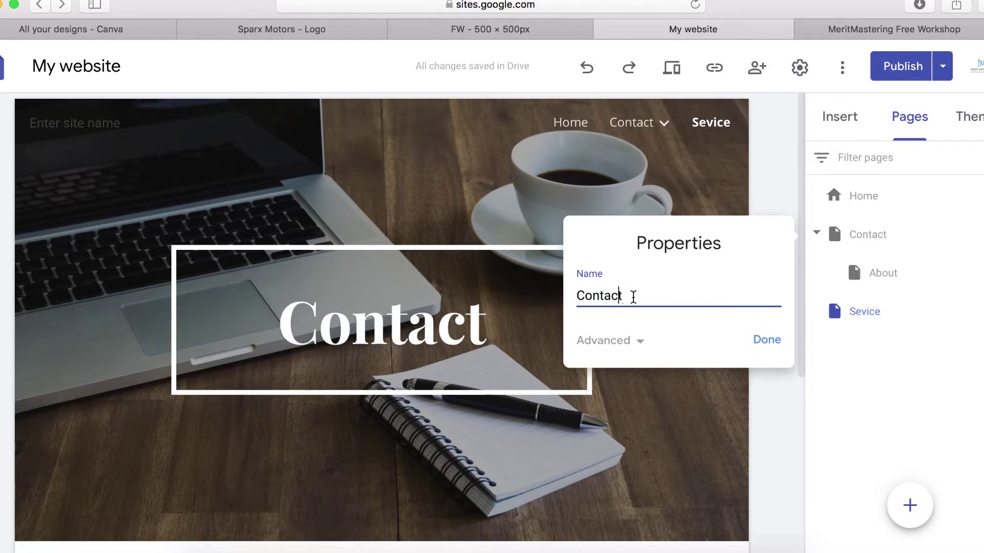
{"action": "left_click", "coordinate": [640, 346]}
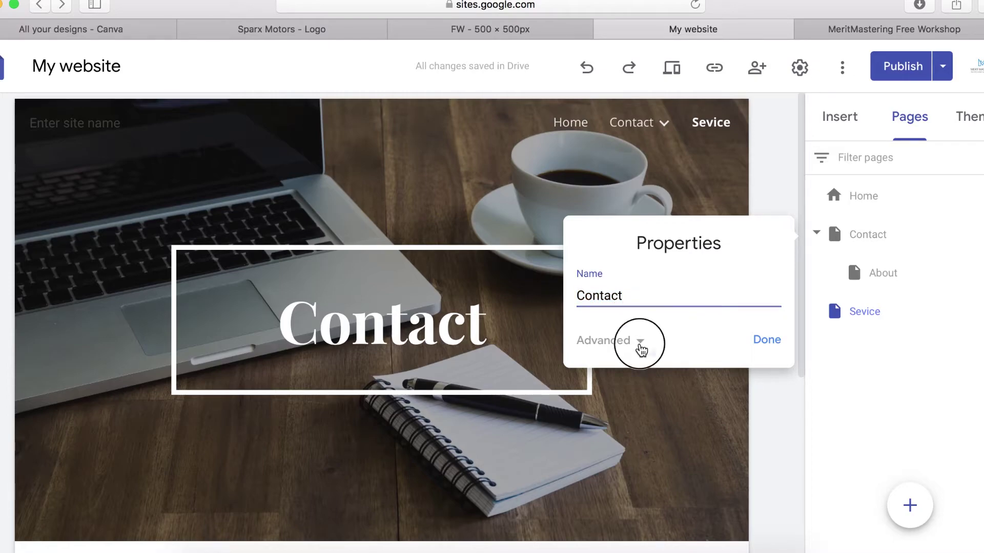
{"action": "left_click", "coordinate": [634, 363]}
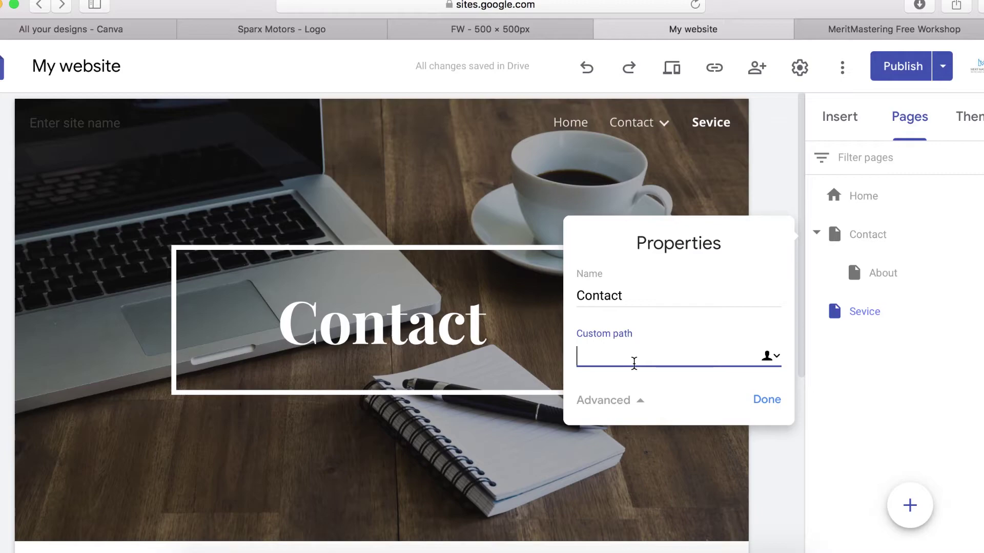
{"action": "type", "text": "conact-us"}
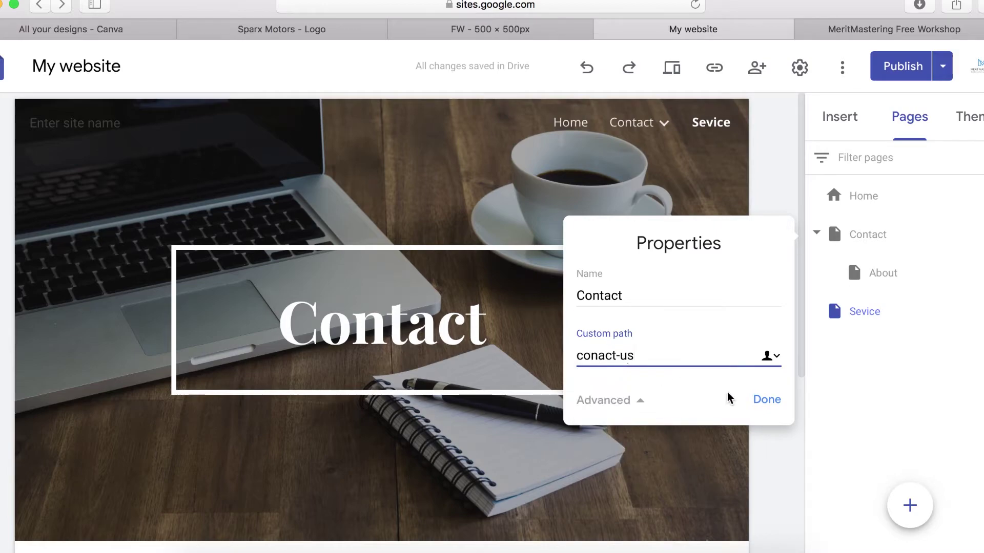
{"action": "left_click", "coordinate": [767, 405]}
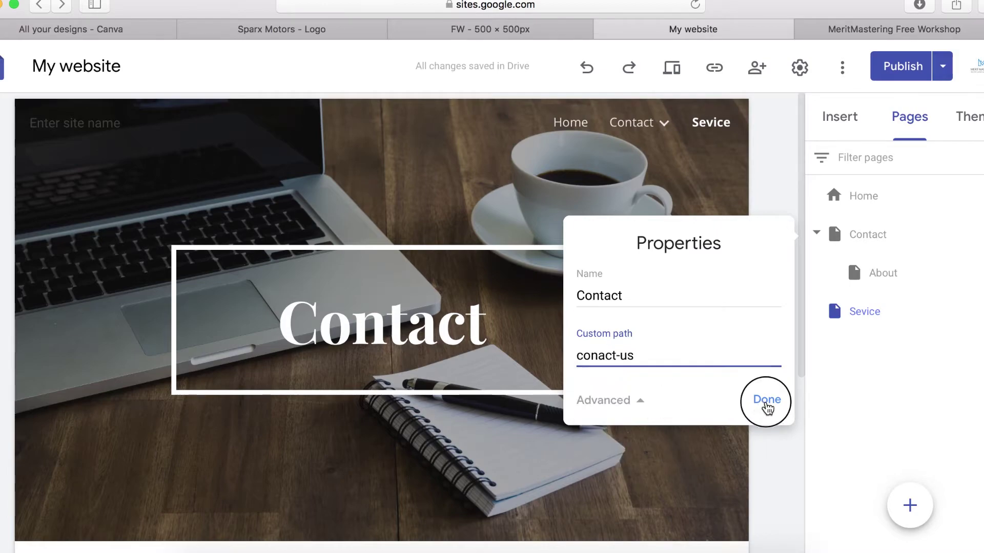
{"action": "left_click", "coordinate": [980, 234]}
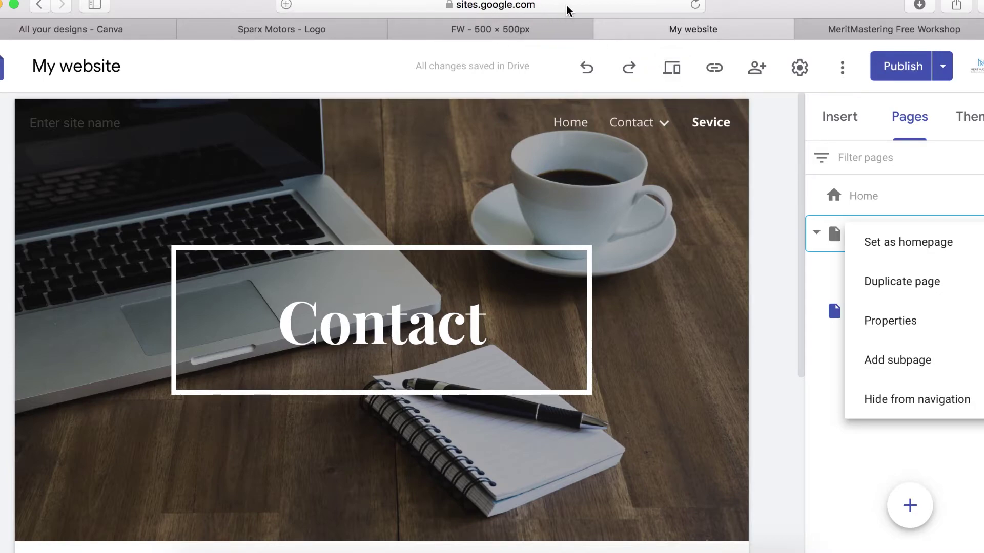
Show the About subpage in the editor, briefly showing and dismissing Contact's options
{"action": "left_click", "coordinate": [818, 283]}
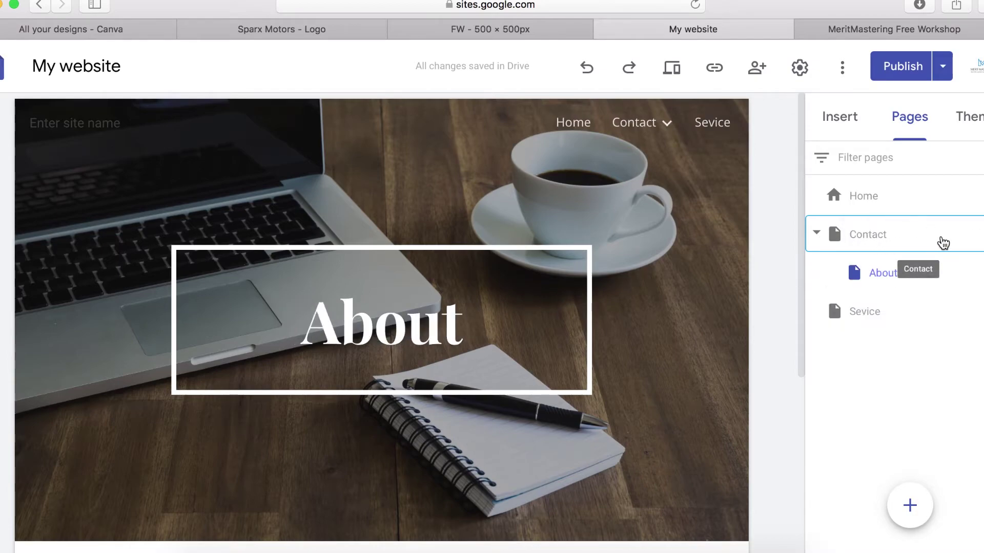
{"action": "left_click", "coordinate": [977, 235]}
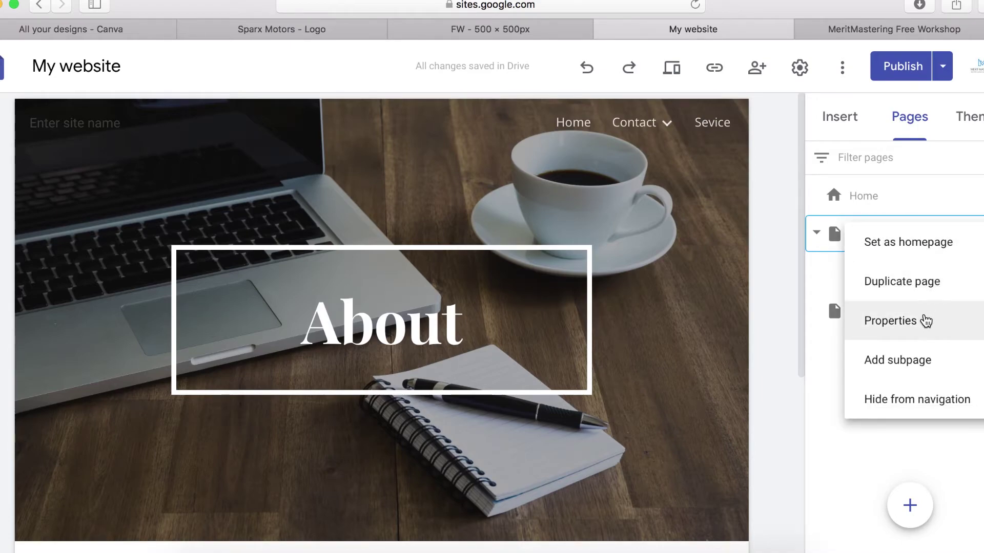
{"action": "left_click", "coordinate": [826, 293]}
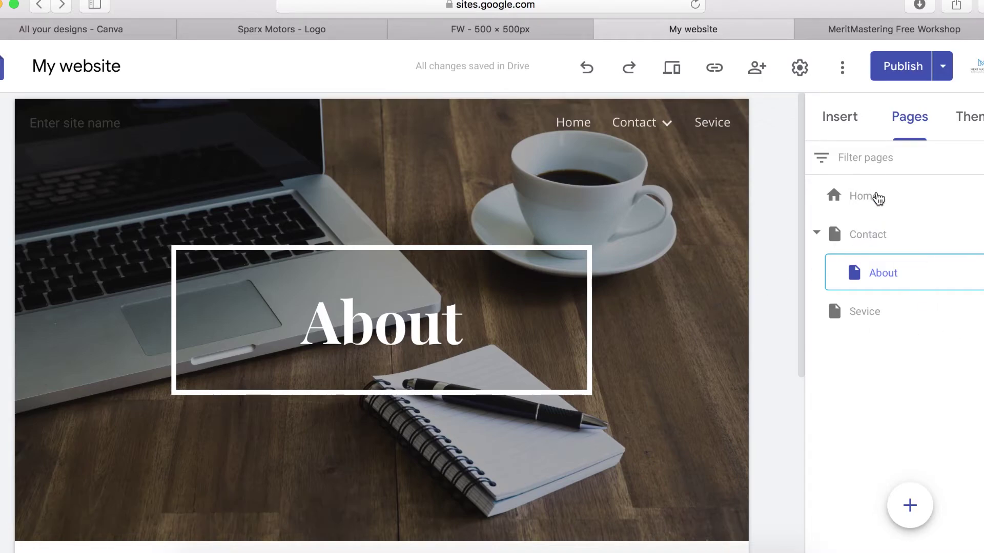
{"action": "left_click", "coordinate": [865, 162]}
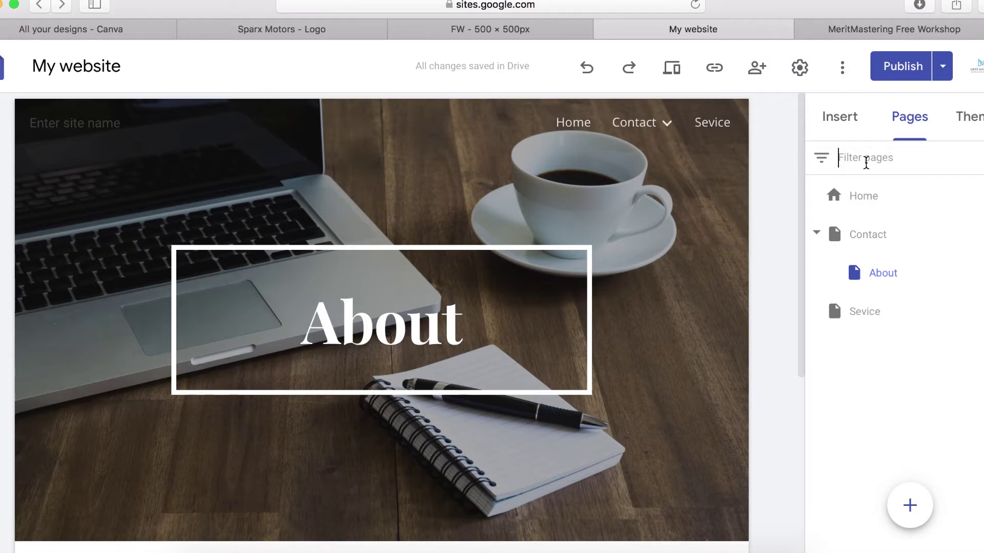
{"action": "type", "text": "about"}
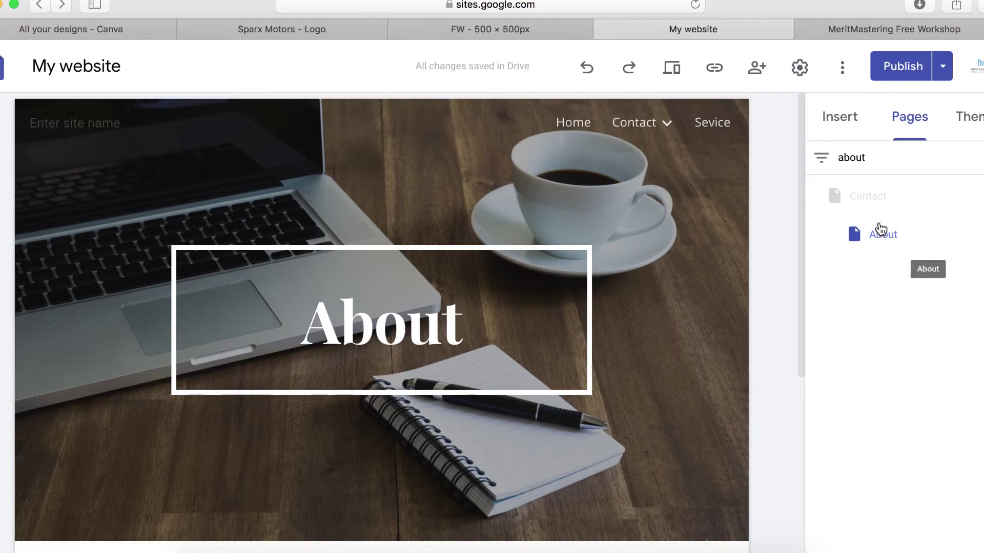
{"action": "double_click", "coordinate": [853, 158]}
{"action": "type", "text": "co"}
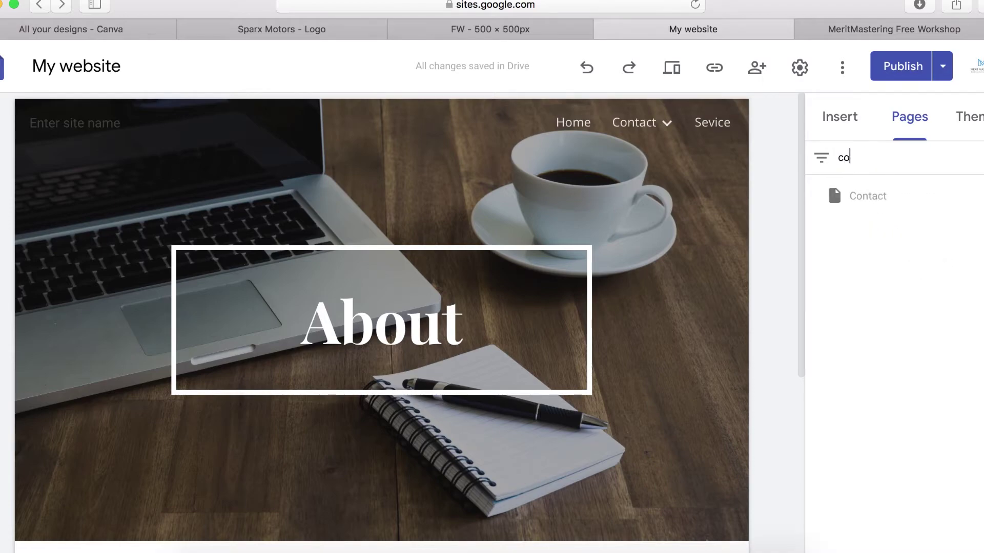
{"action": "type", "text": "b"}
{"action": "key", "text": "BackSpace"}
{"action": "key", "text": "BackSpace"}
{"action": "type", "text": "ontact"}
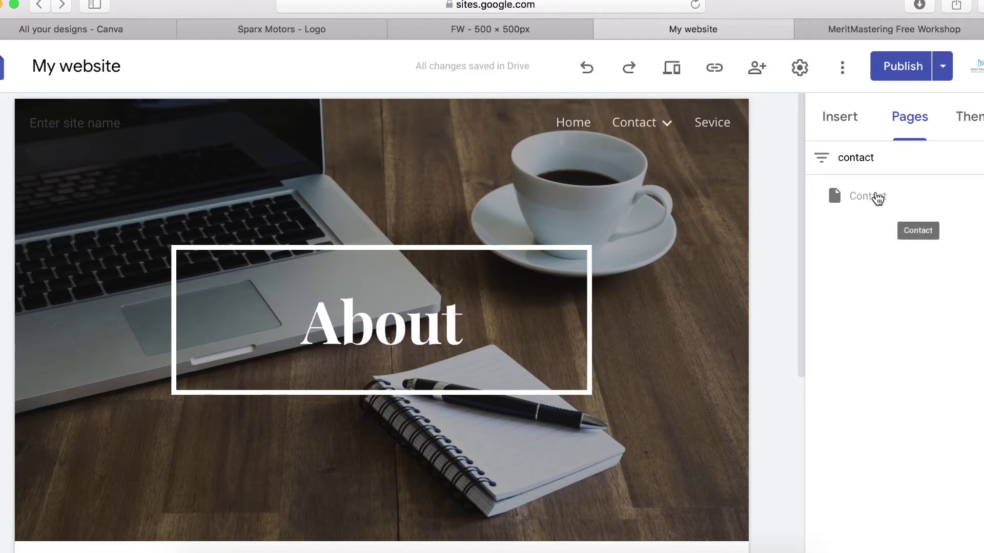
{"action": "double_click", "coordinate": [889, 159]}
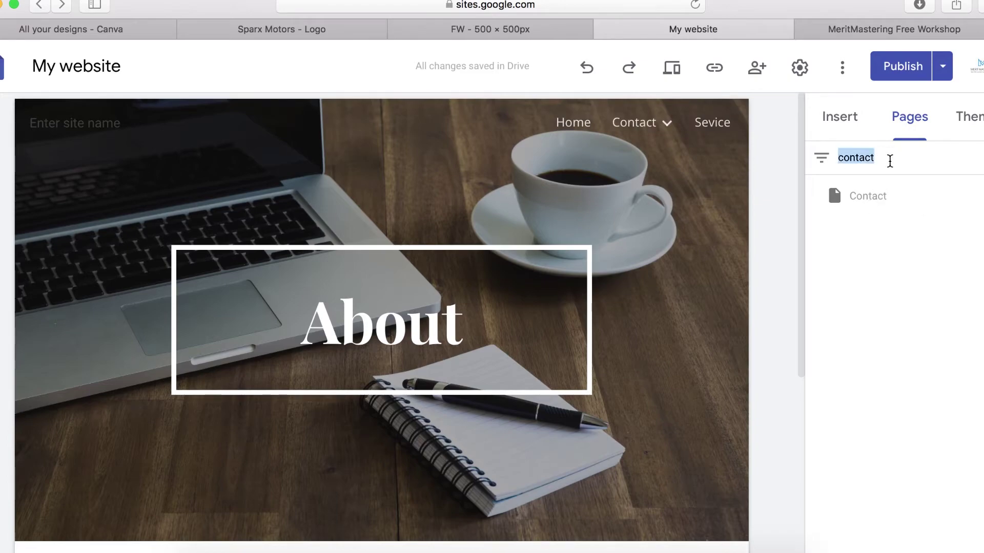
{"action": "key", "text": "BackSpace"}
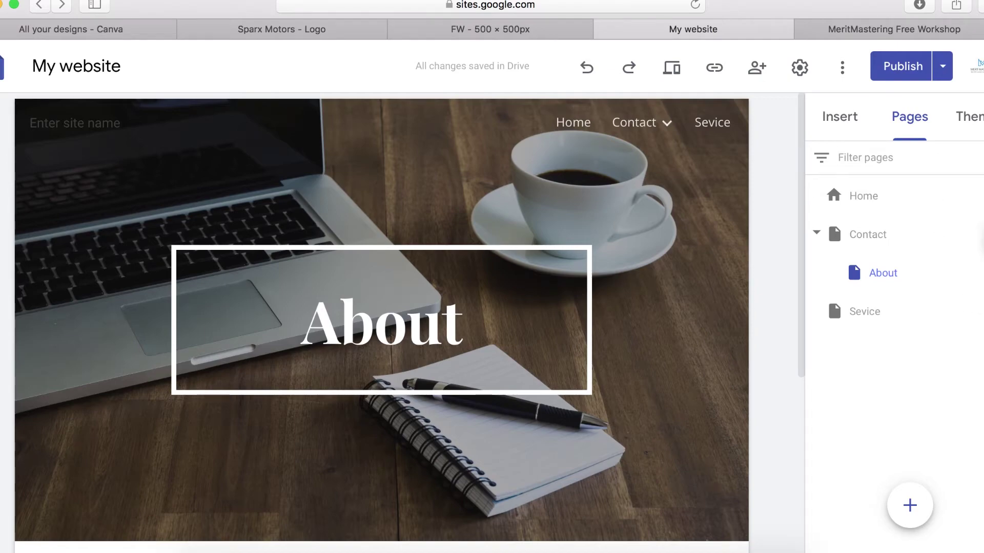
Switch to the Home page, then hide the Contact page from site navigation
{"action": "left_click", "coordinate": [977, 234]}
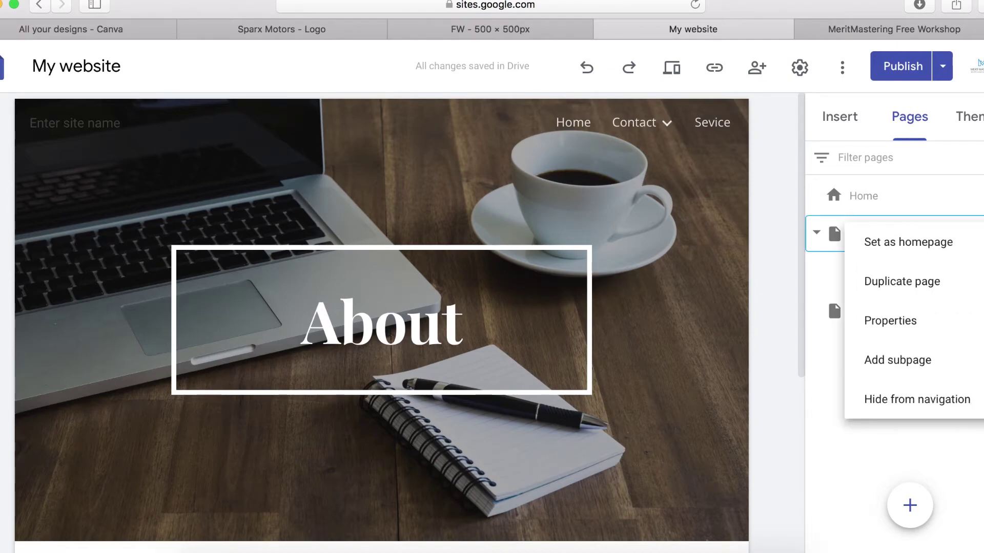
{"action": "left_click", "coordinate": [972, 198]}
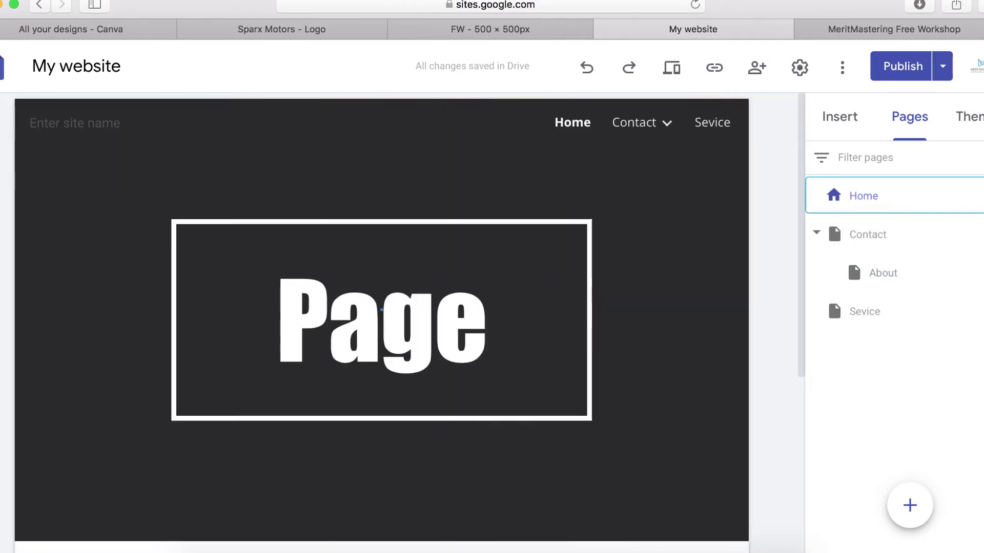
{"action": "left_click", "coordinate": [977, 234]}
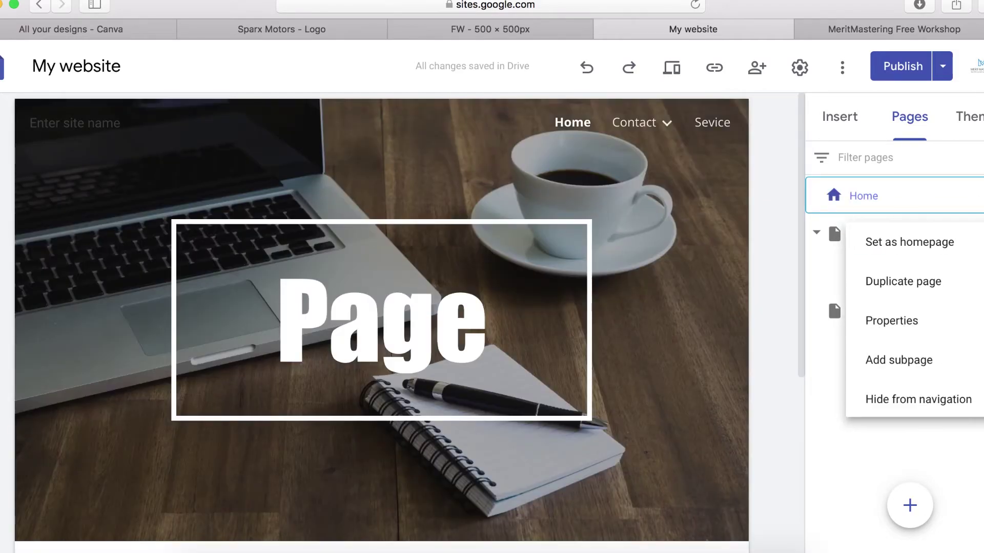
{"action": "left_click", "coordinate": [928, 402]}
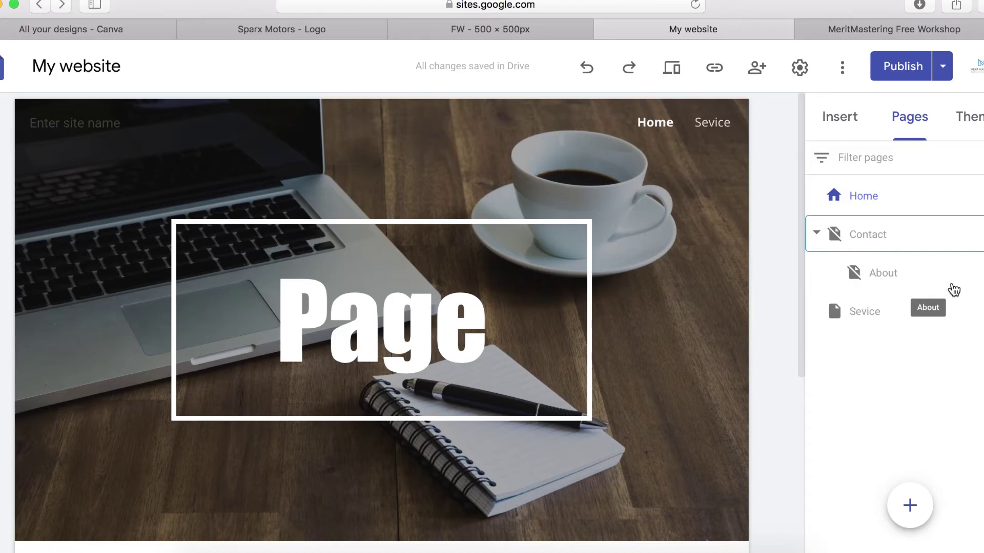
Bring up the Contact page in the editor, dismissing the About and Contact option menus
{"action": "left_click", "coordinate": [969, 272]}
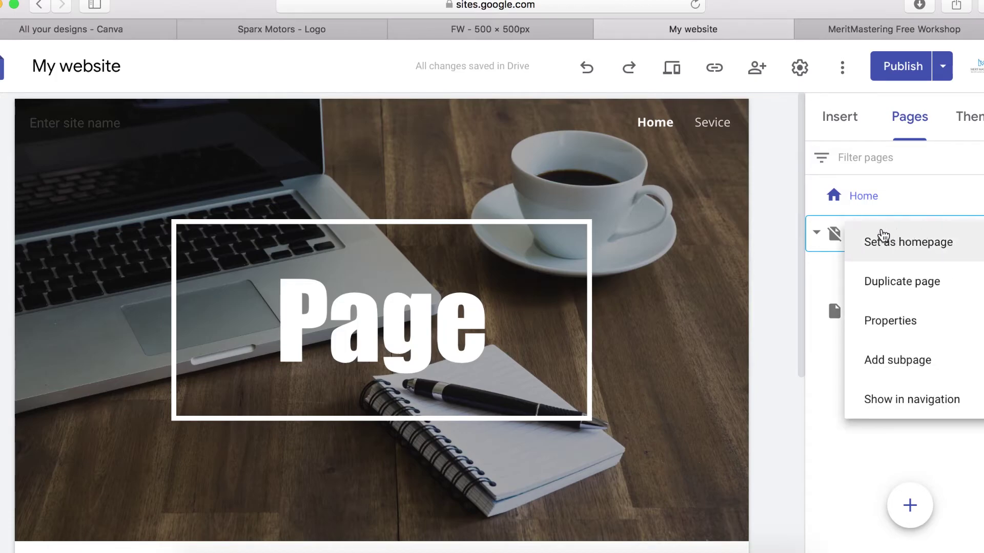
{"action": "left_click", "coordinate": [827, 248]}
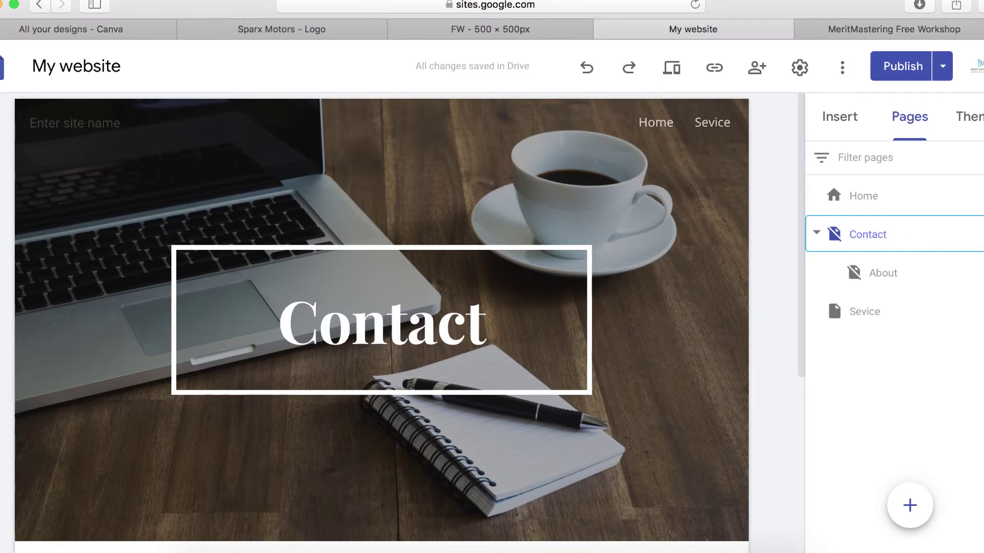
{"action": "left_click", "coordinate": [979, 234]}
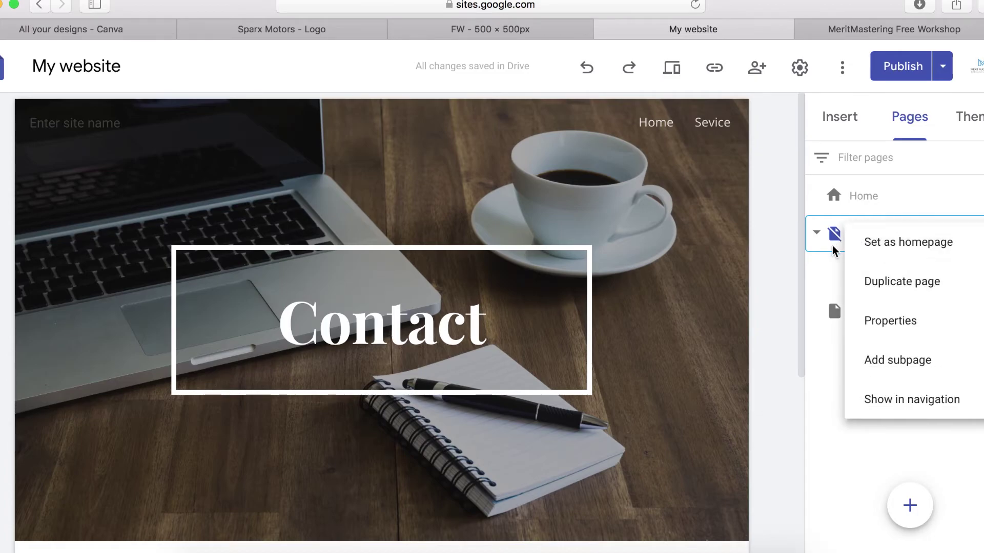
{"action": "left_click", "coordinate": [834, 245]}
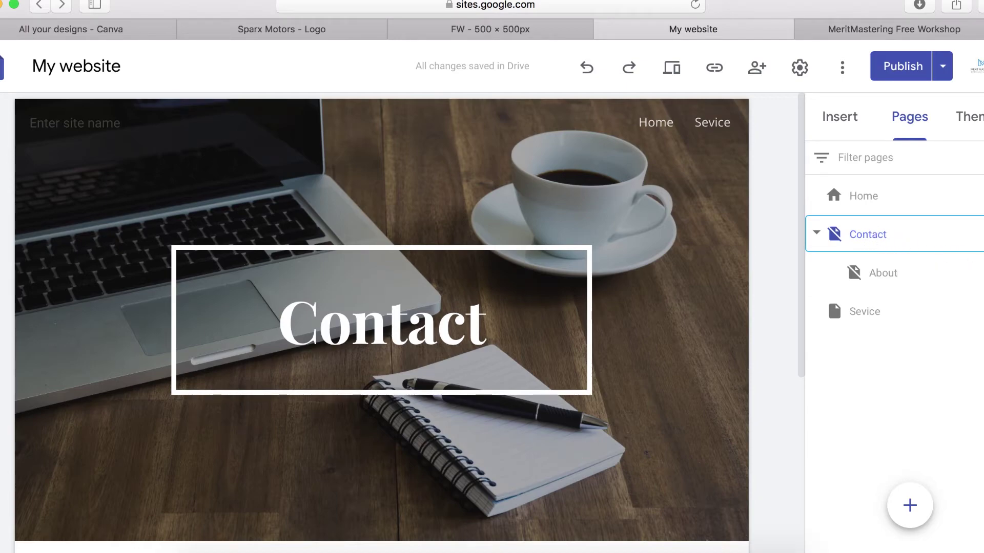
Delete the About subpage from the Pages panel, then show Contact's options
{"action": "left_click", "coordinate": [976, 272]}
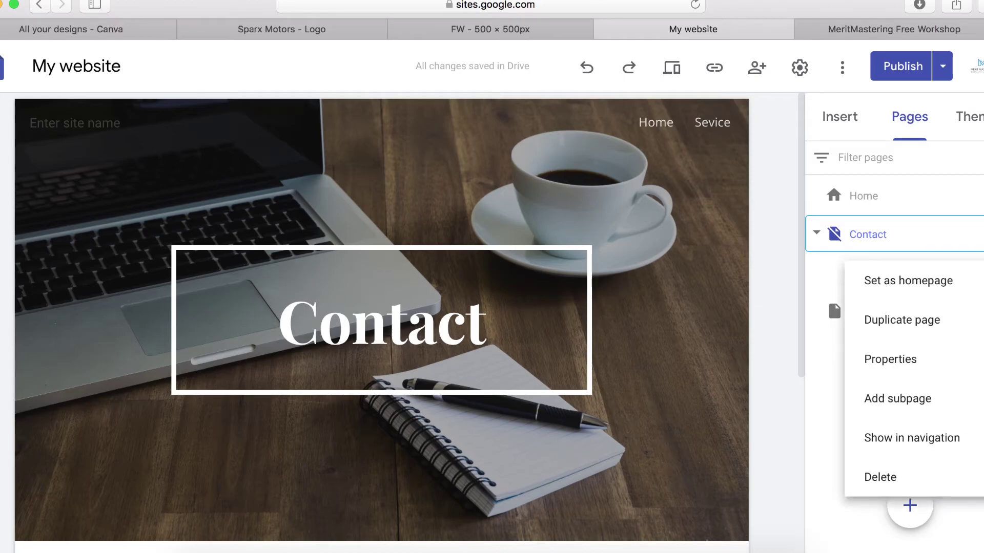
{"action": "left_click", "coordinate": [882, 478]}
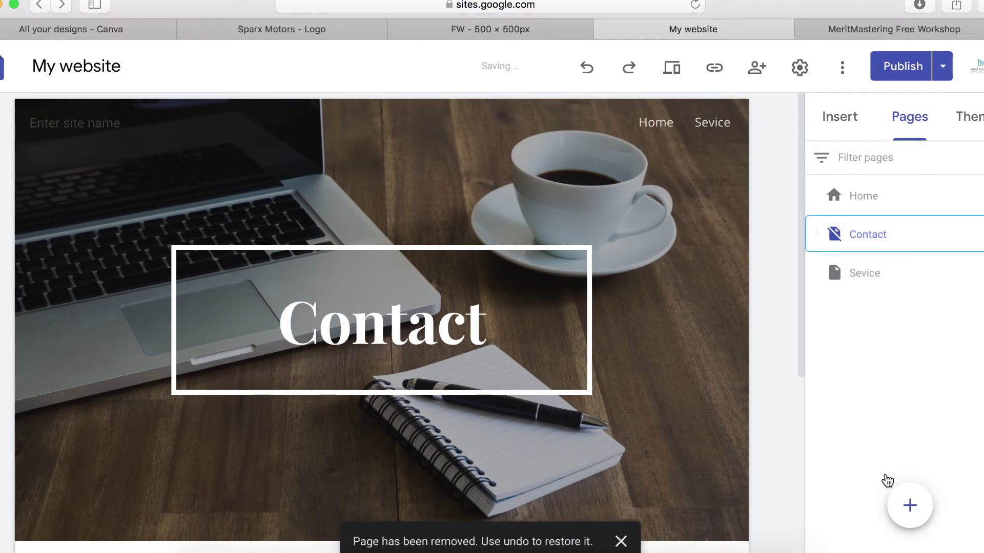
{"action": "left_click", "coordinate": [976, 234]}
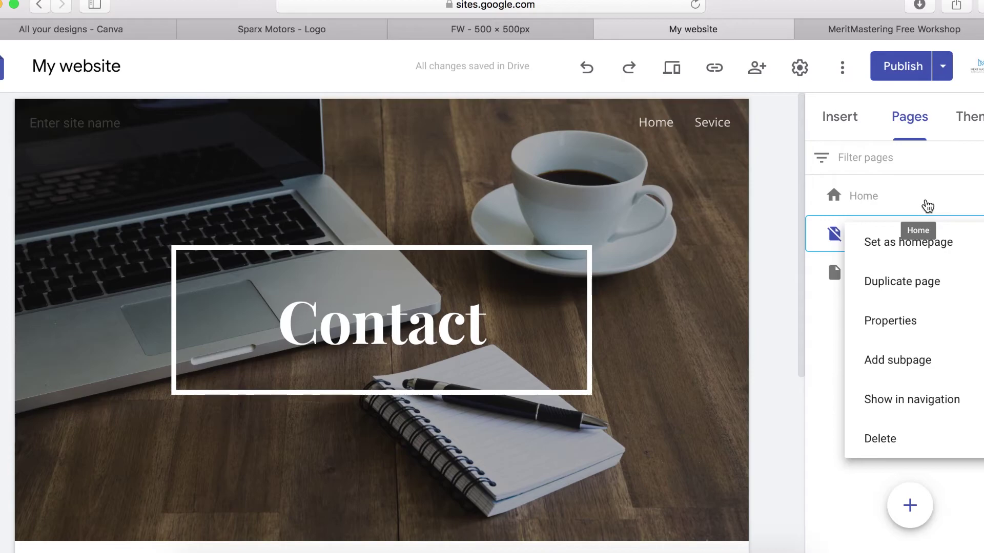
Dismiss the page options menu and reveal the New page and New link choices under the Pages panel's + button
{"action": "left_click", "coordinate": [832, 460]}
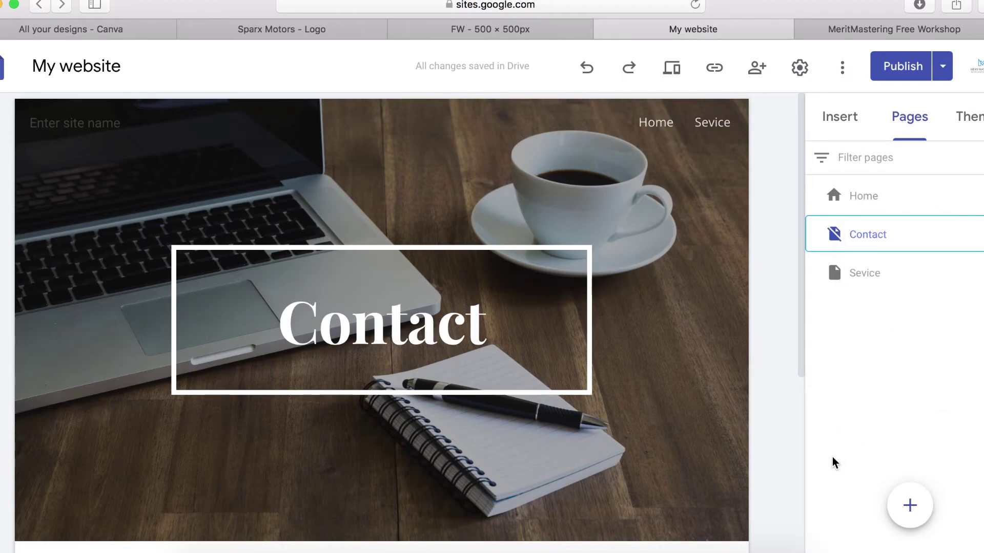
{"action": "mouse_move", "coordinate": [905, 508]}
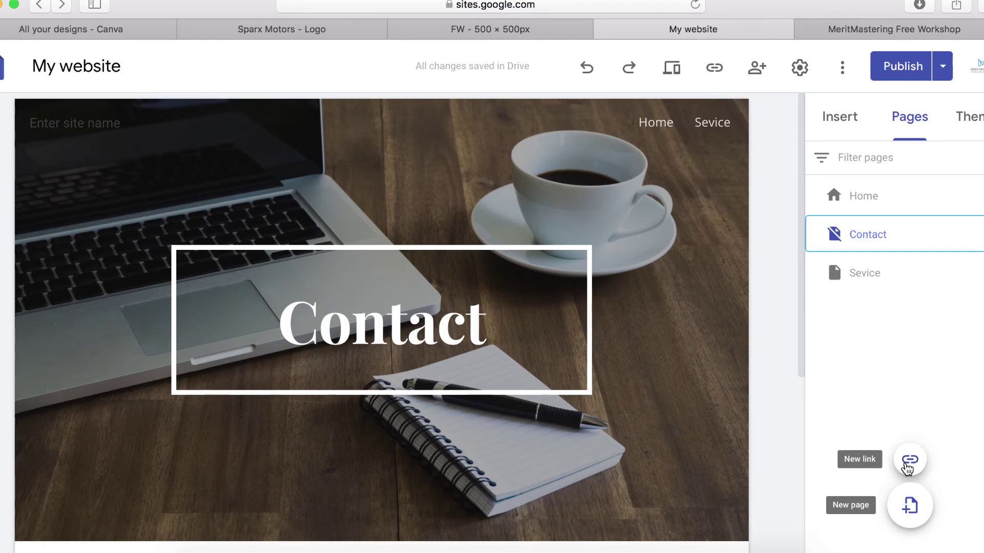
Create a new navigation link and name it 'Our blog'
{"action": "left_click", "coordinate": [907, 464]}
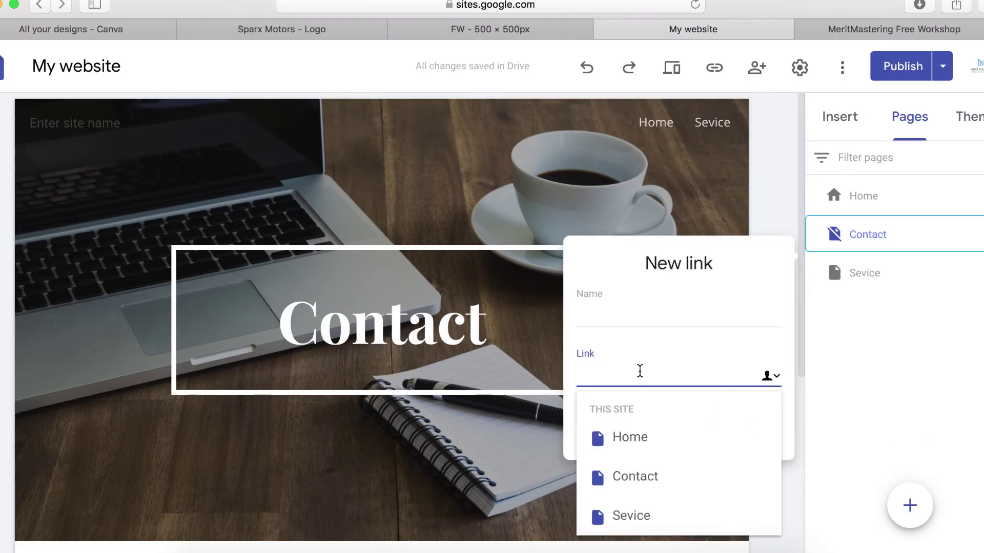
{"action": "left_click", "coordinate": [607, 318]}
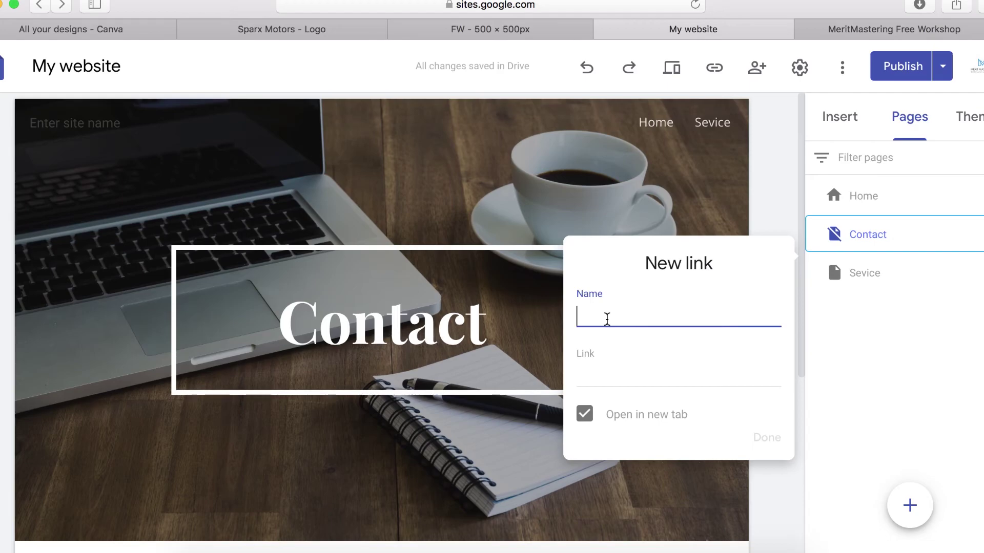
{"action": "type", "text": "Blog"}
{"action": "double_click", "coordinate": [588, 316]}
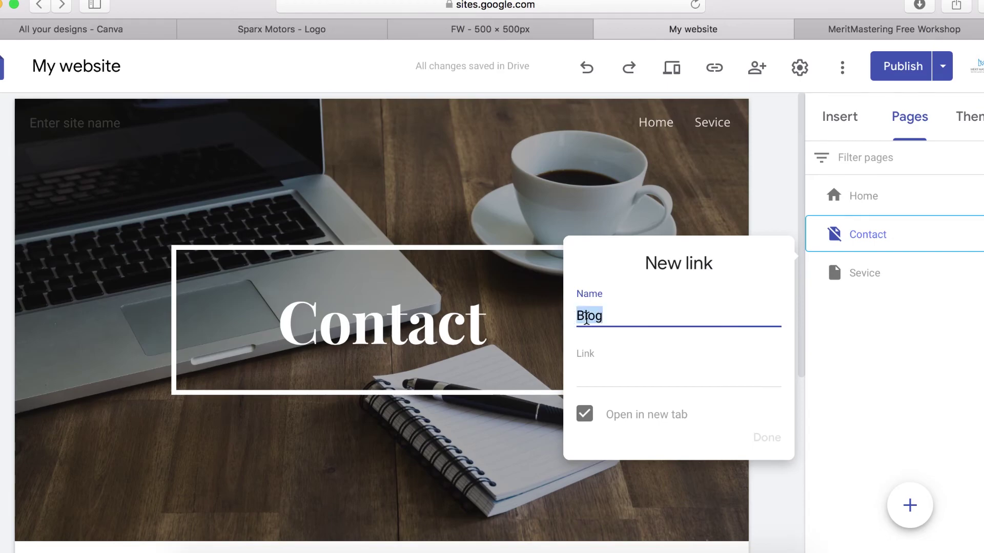
{"action": "type", "text": "Our "}
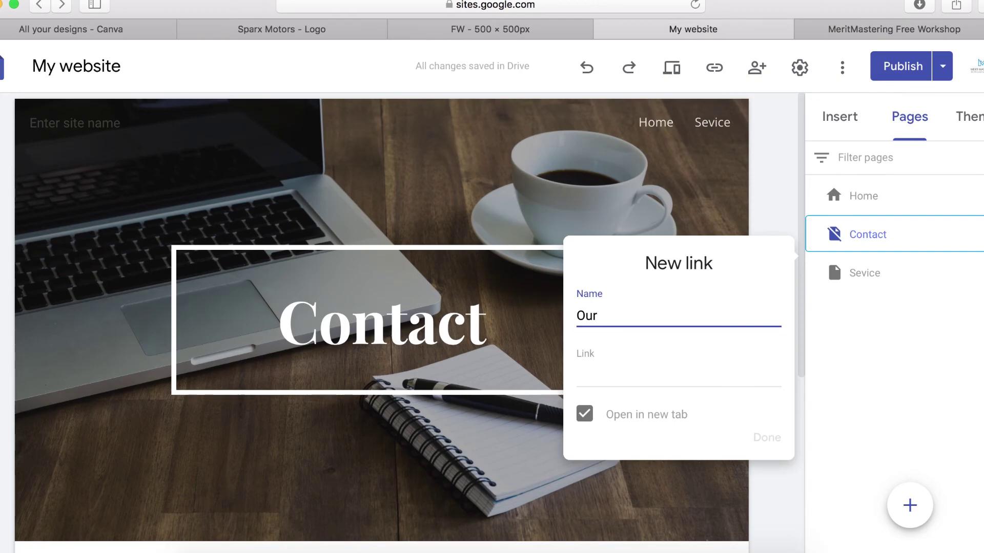
{"action": "type", "text": "blog"}
Point the link to the copied MeritMastering Free Workshop URL, opening in the same tab
{"action": "left_click", "coordinate": [600, 376]}
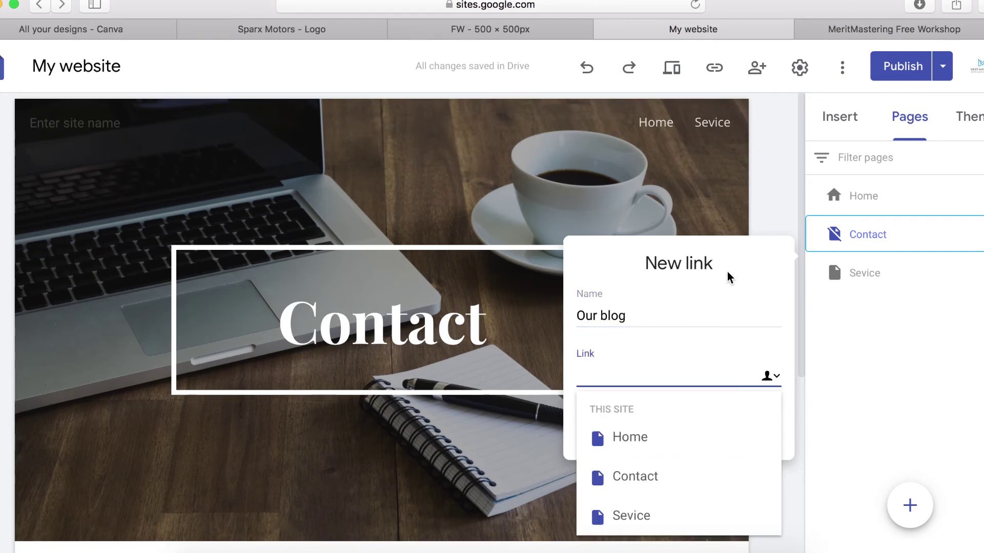
{"action": "left_click", "coordinate": [871, 31]}
{"action": "left_click", "coordinate": [519, 5]}
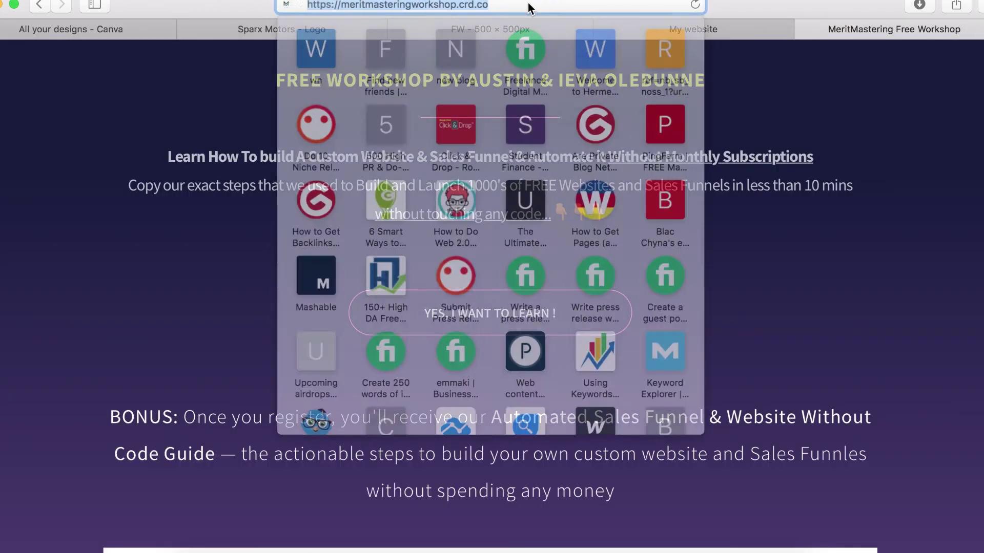
{"action": "right_click", "coordinate": [454, 7]}
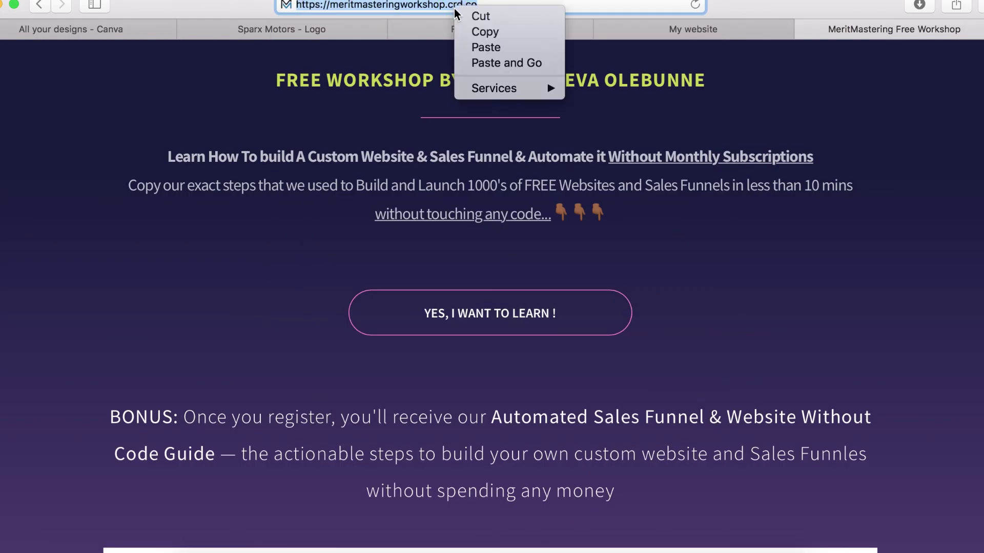
{"action": "left_click", "coordinate": [485, 32]}
{"action": "left_click", "coordinate": [678, 31]}
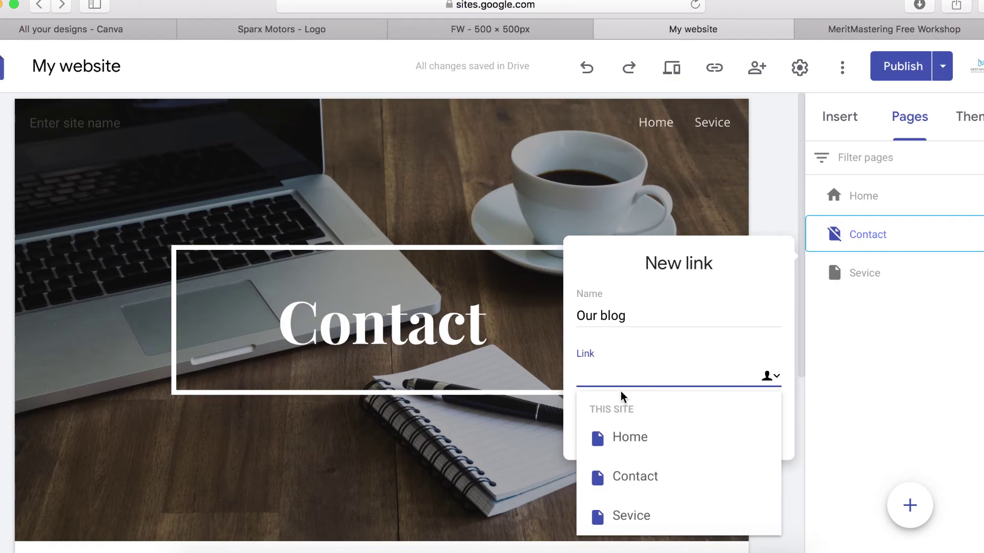
{"action": "key", "text": "super+v"}
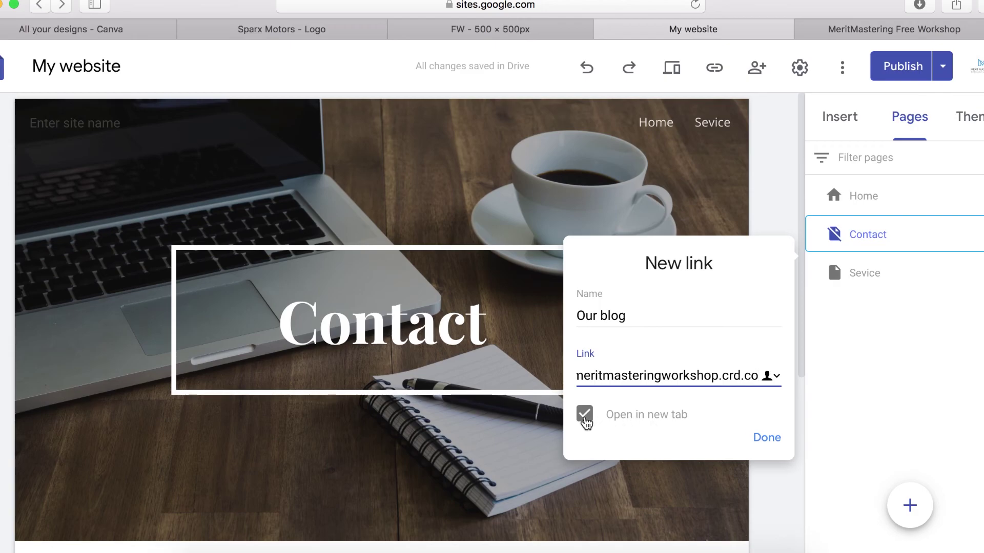
{"action": "left_click", "coordinate": [586, 418]}
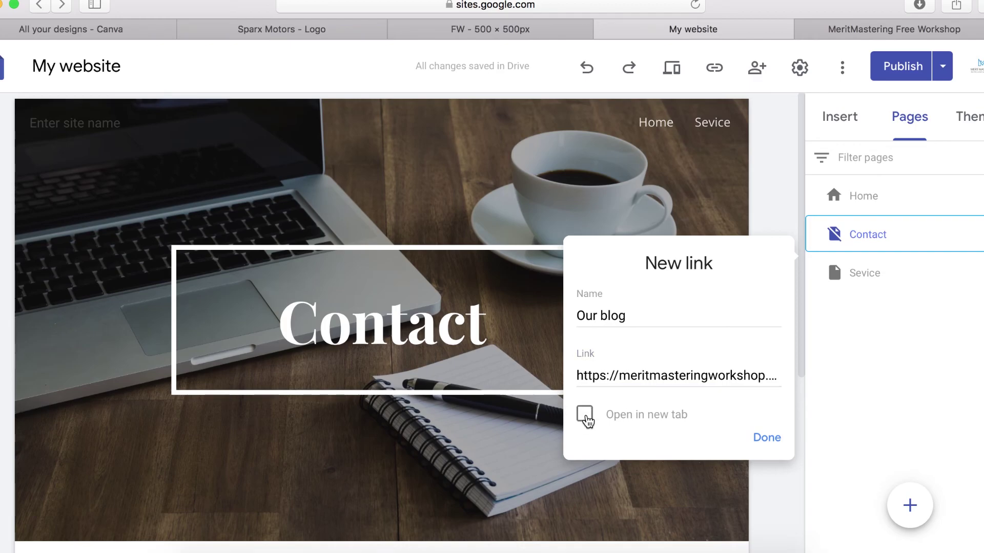
{"action": "left_click", "coordinate": [767, 438]}
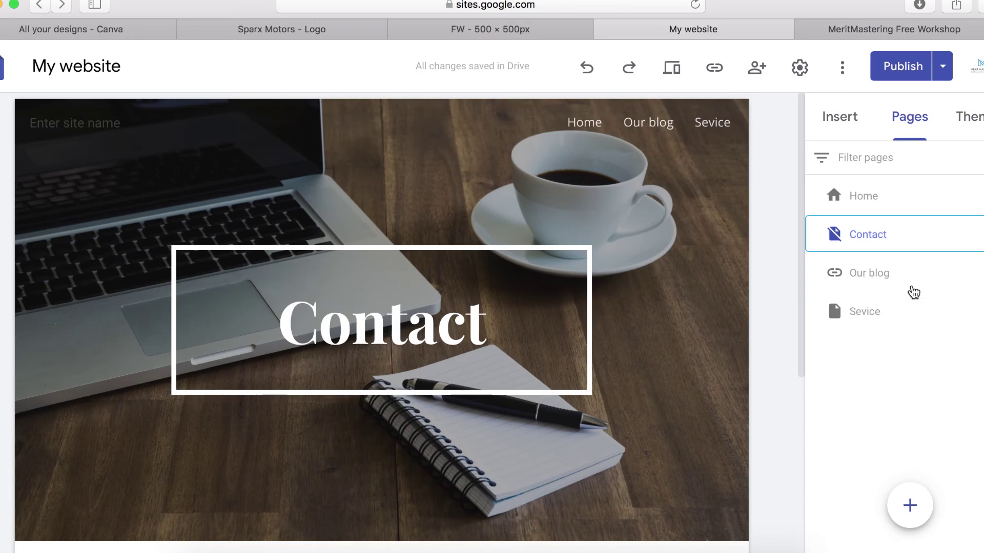
Review the pending changes and publish the site with the Our blog link live
{"action": "left_click", "coordinate": [899, 66]}
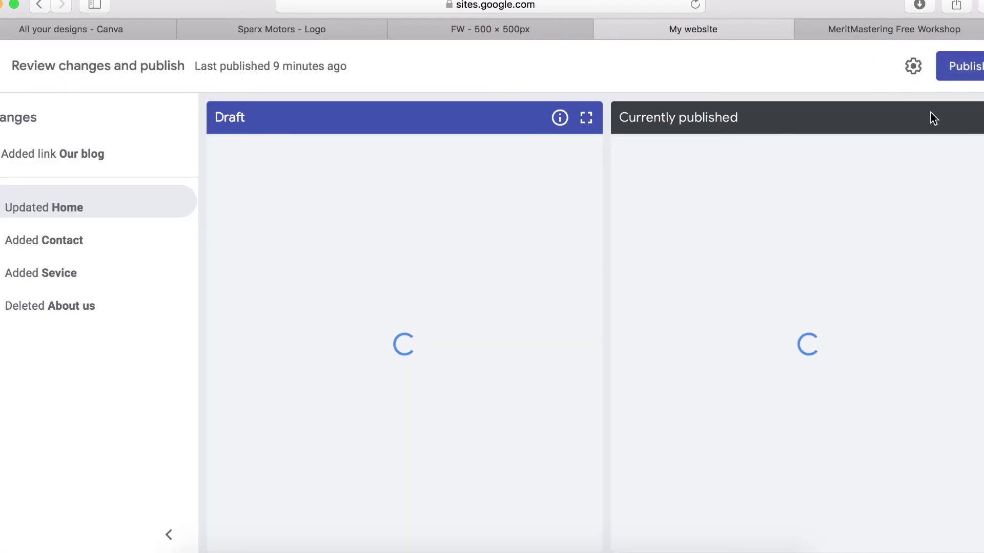
{"action": "left_click", "coordinate": [962, 72]}
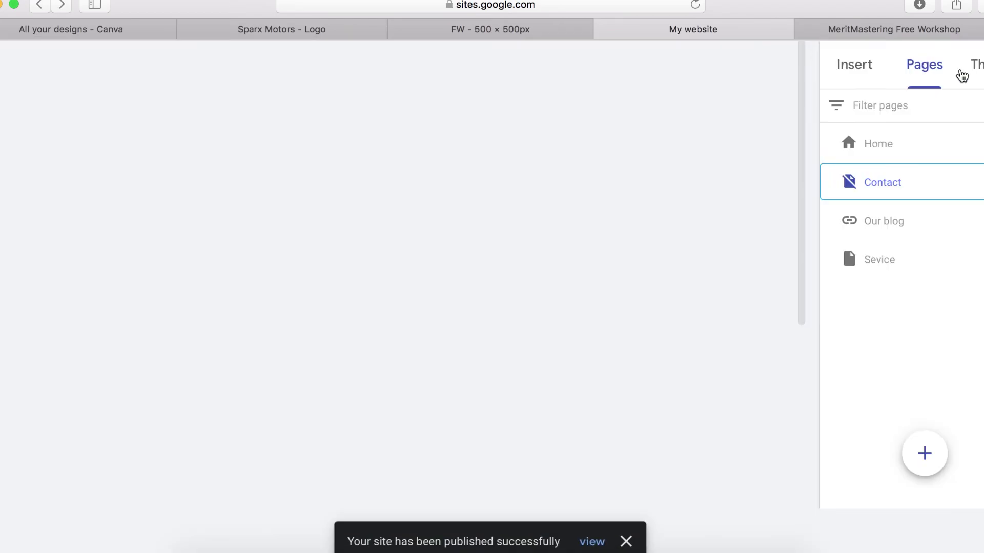